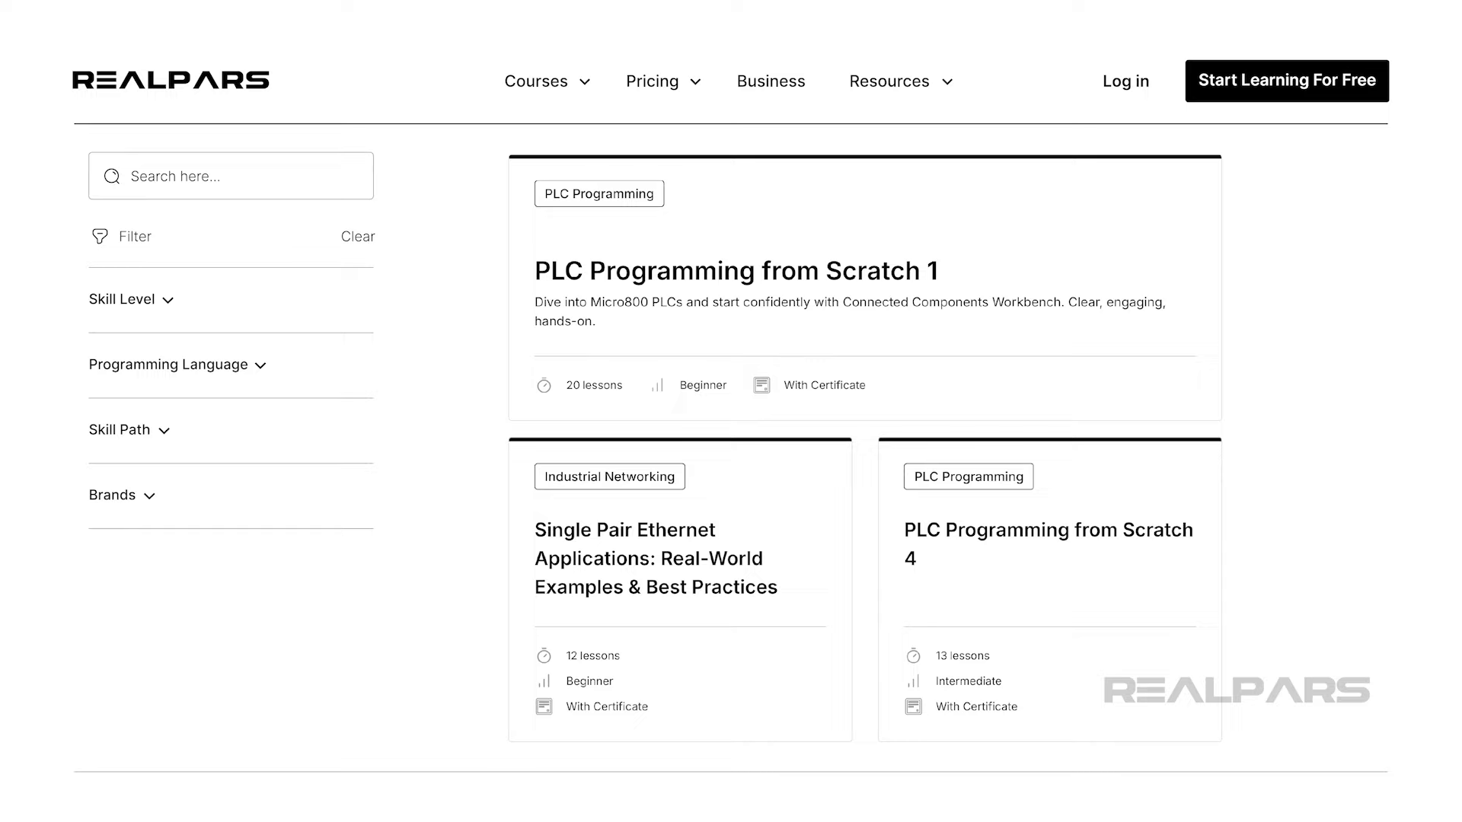
Go to the RealPars Business membership page with its signup form
{"action": "left_click", "coordinate": [787, 81]}
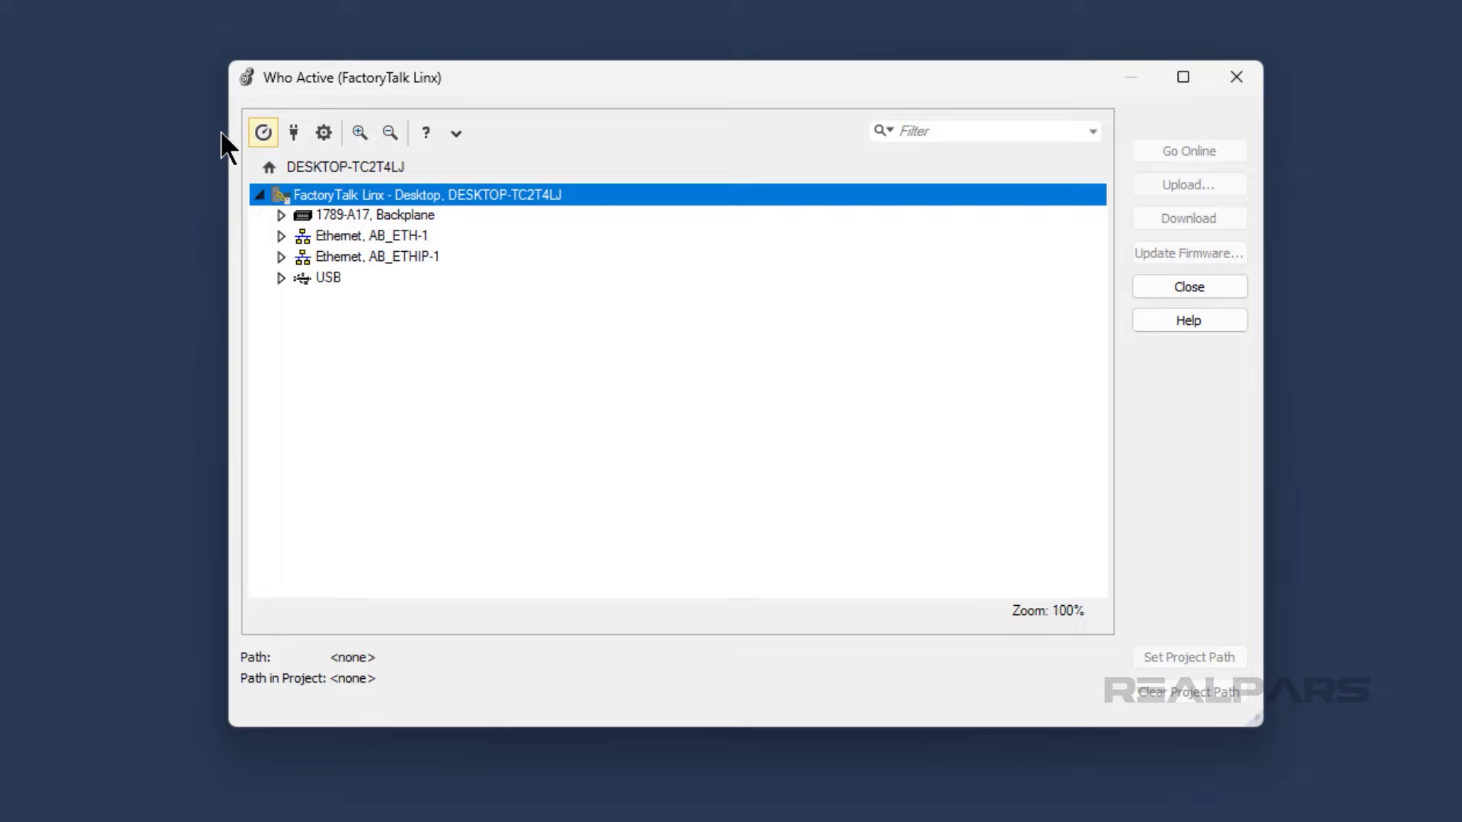
Review the AB_ETH-1 driver configuration and close it without changes
{"action": "right_click", "coordinate": [323, 241]}
{"action": "left_click", "coordinate": [341, 310]}
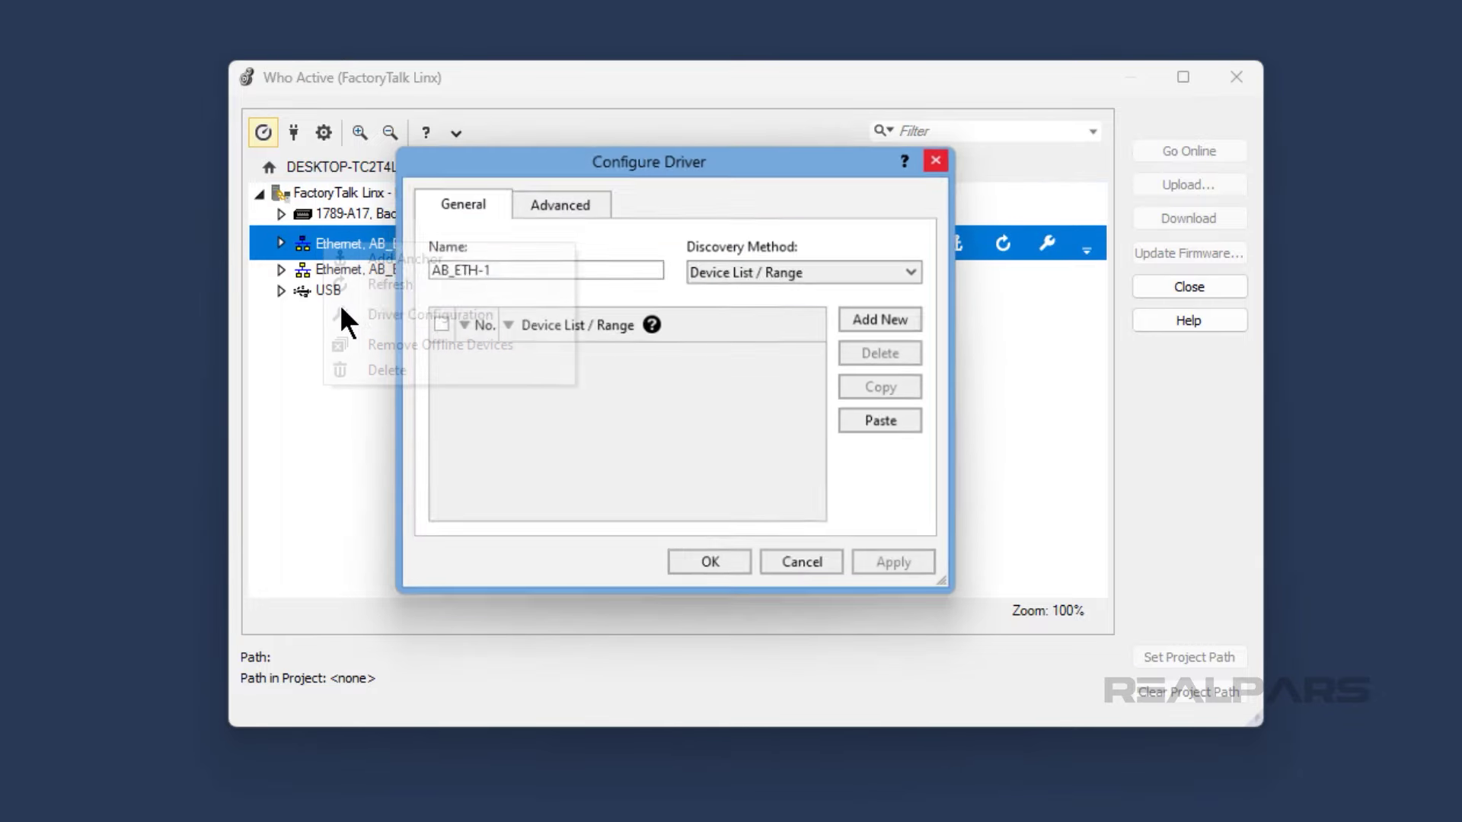
{"action": "left_click", "coordinate": [936, 160]}
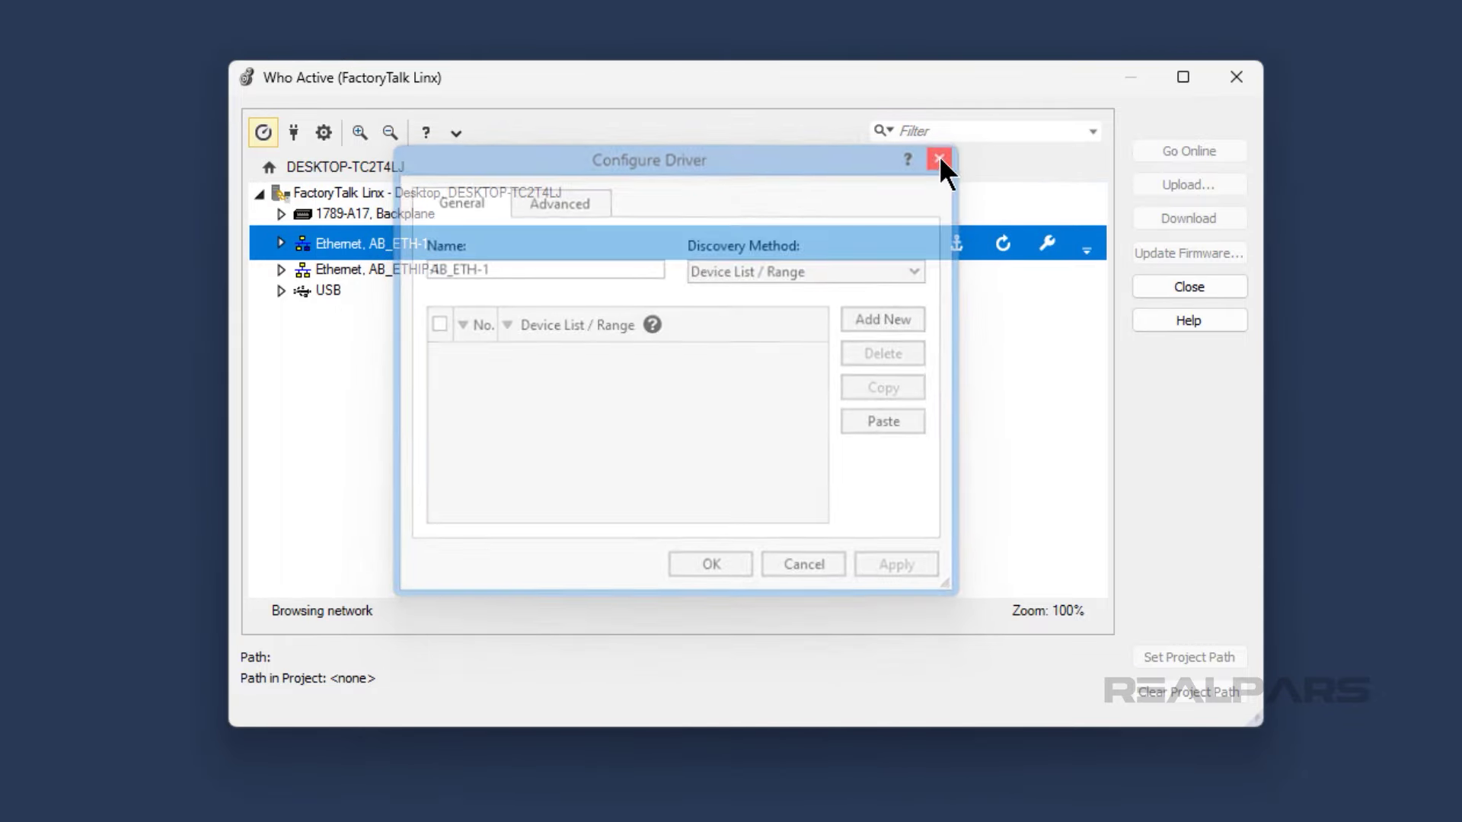
Expand the AB_ETHIP-1 Ethernet network to list its devices
{"action": "left_click", "coordinate": [280, 266]}
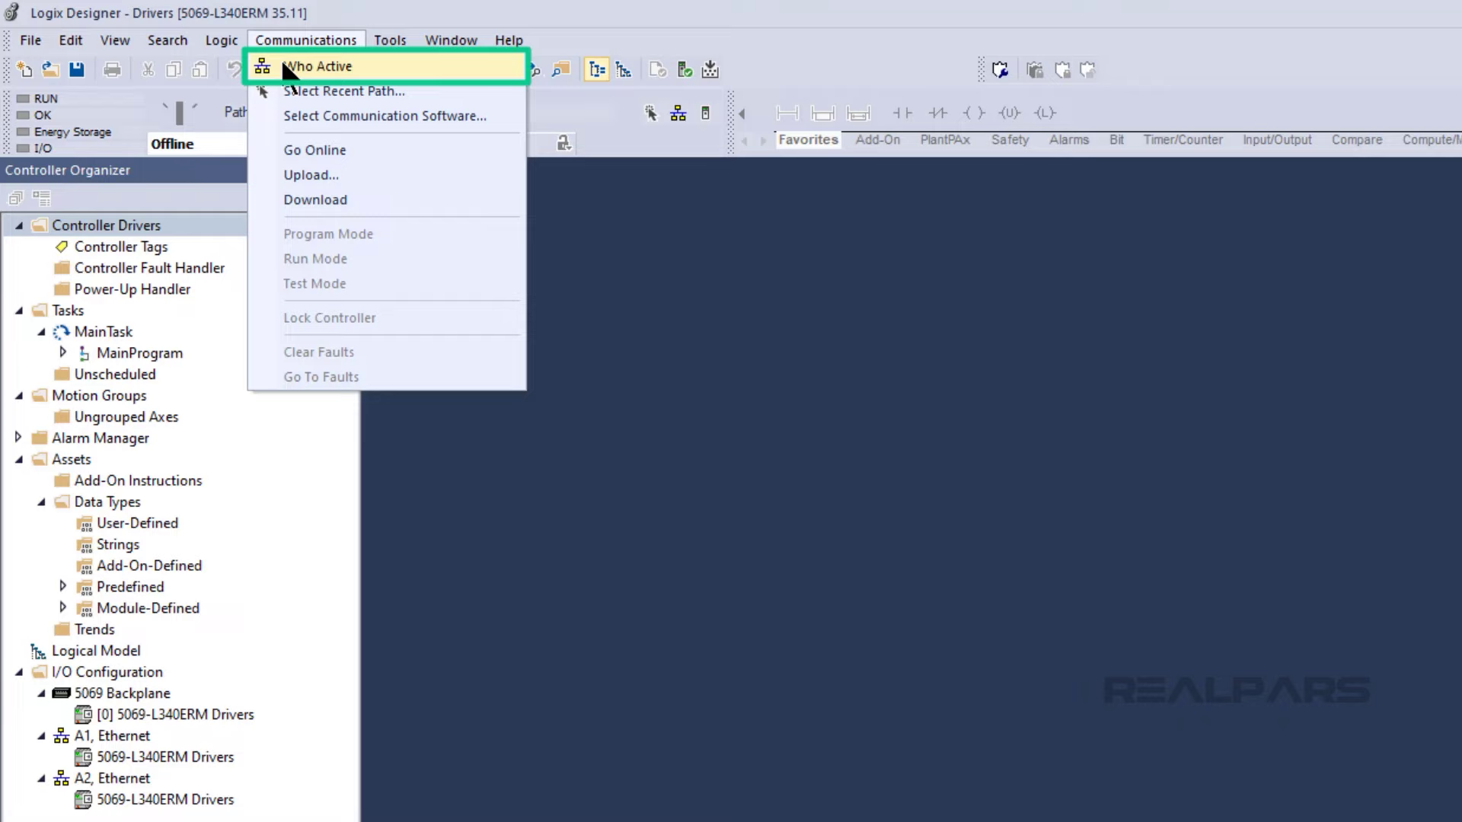
Launch Who Active from Logix Designer's Communications menu for the Drivers project
{"action": "left_click", "coordinate": [288, 70]}
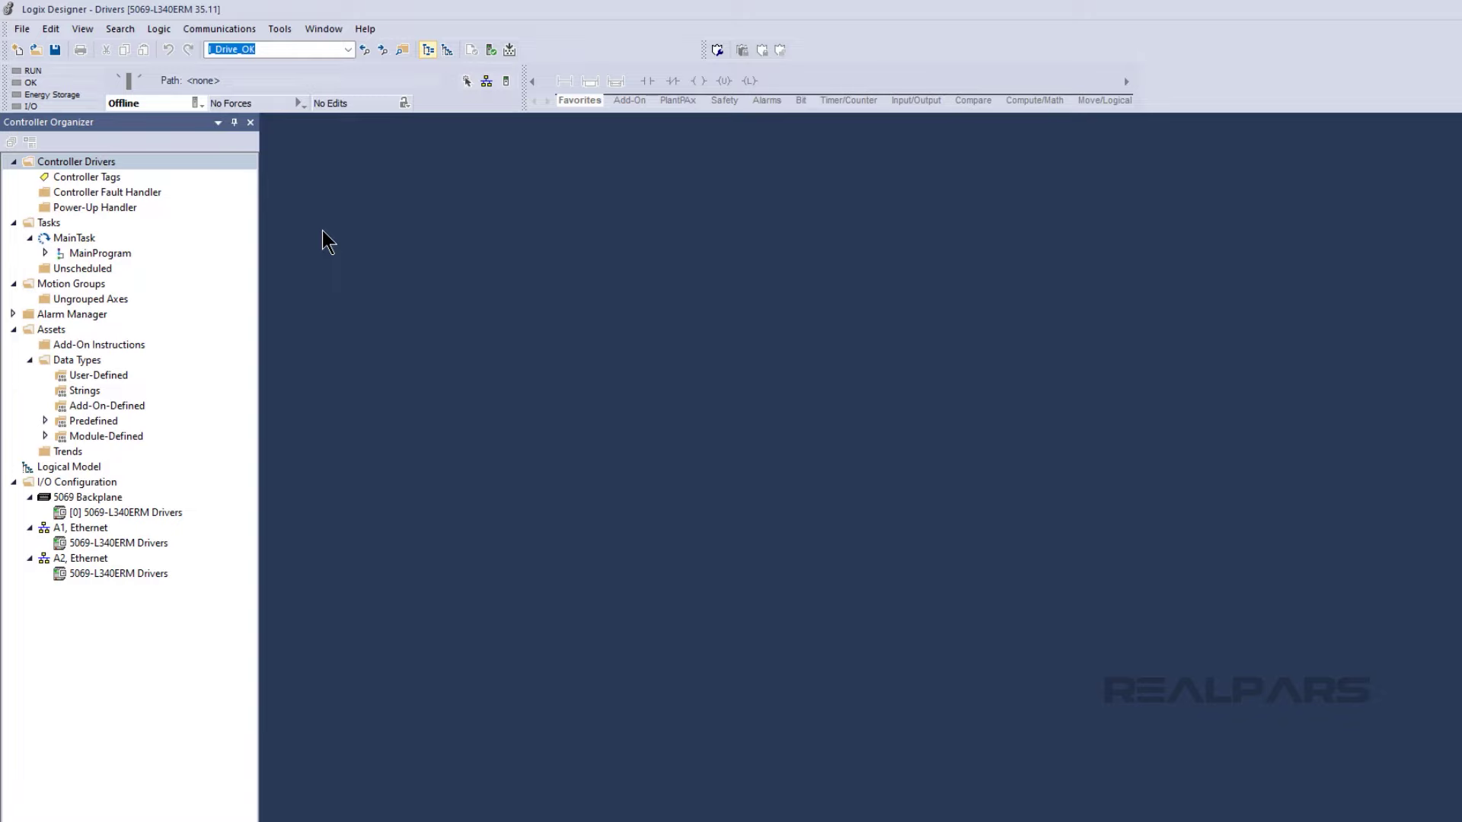
{"action": "left_click", "coordinate": [193, 30]}
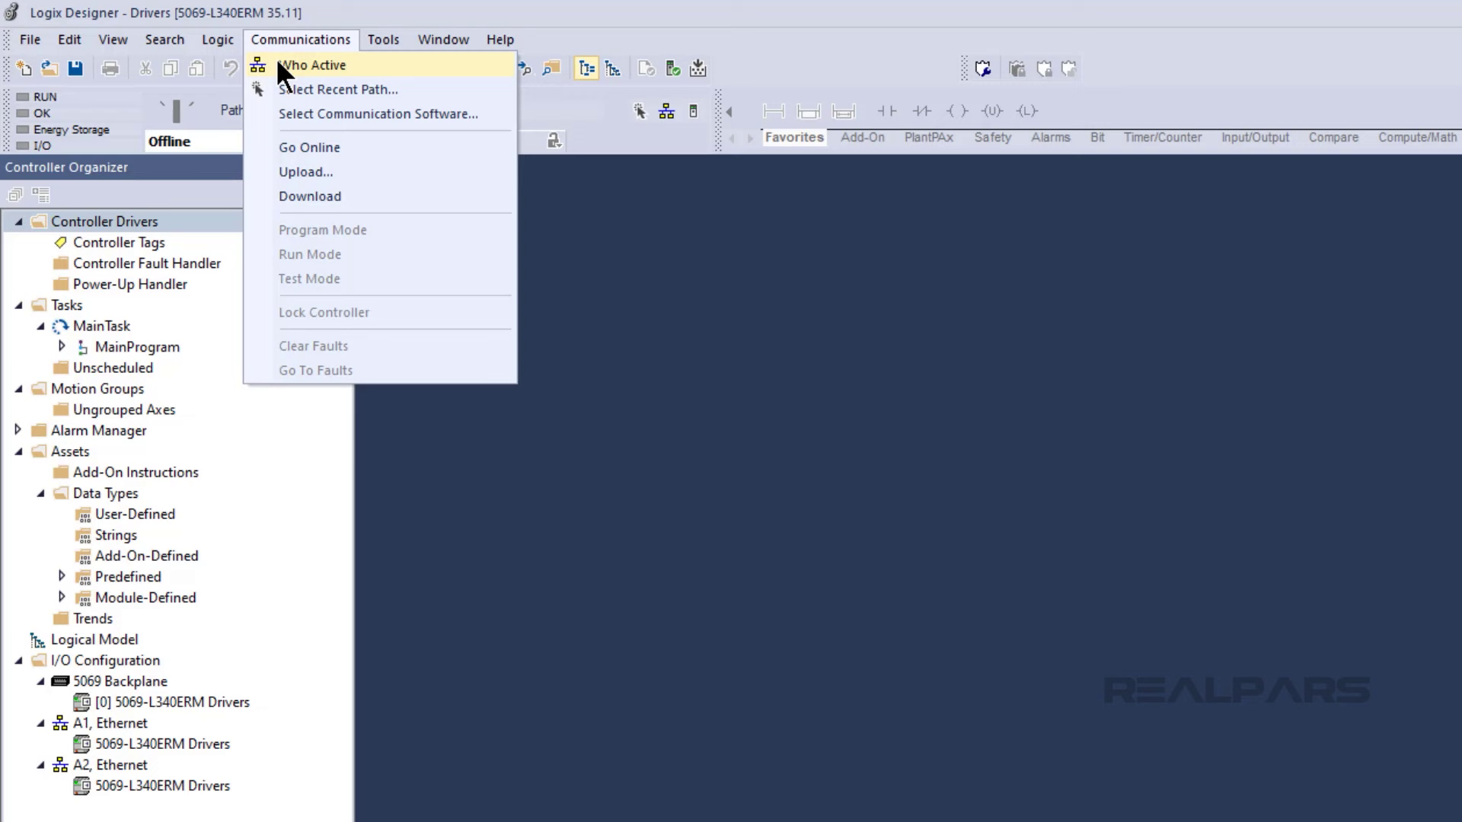
{"action": "left_click", "coordinate": [277, 63]}
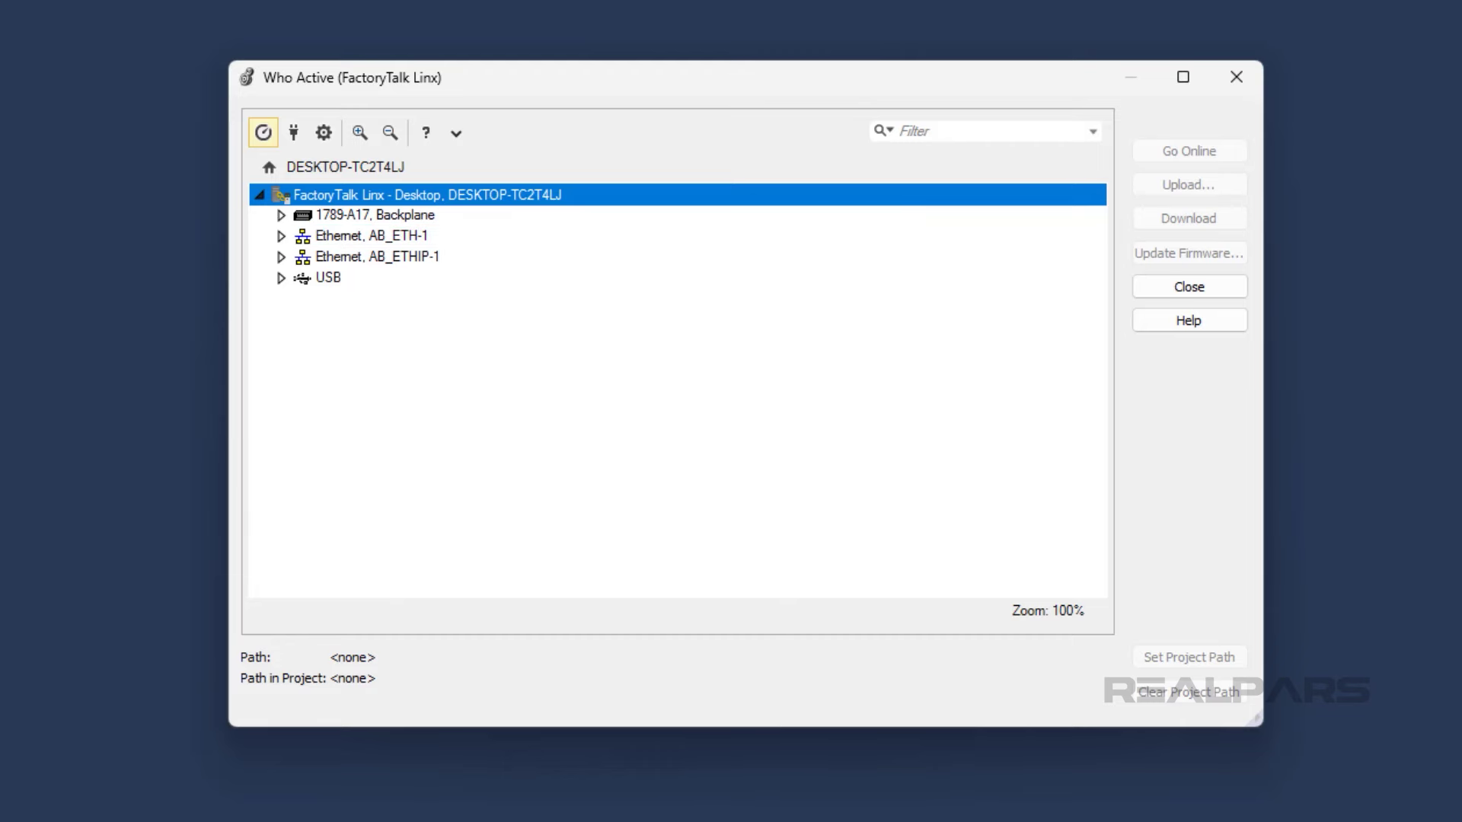
{"action": "right_click", "coordinate": [322, 242]}
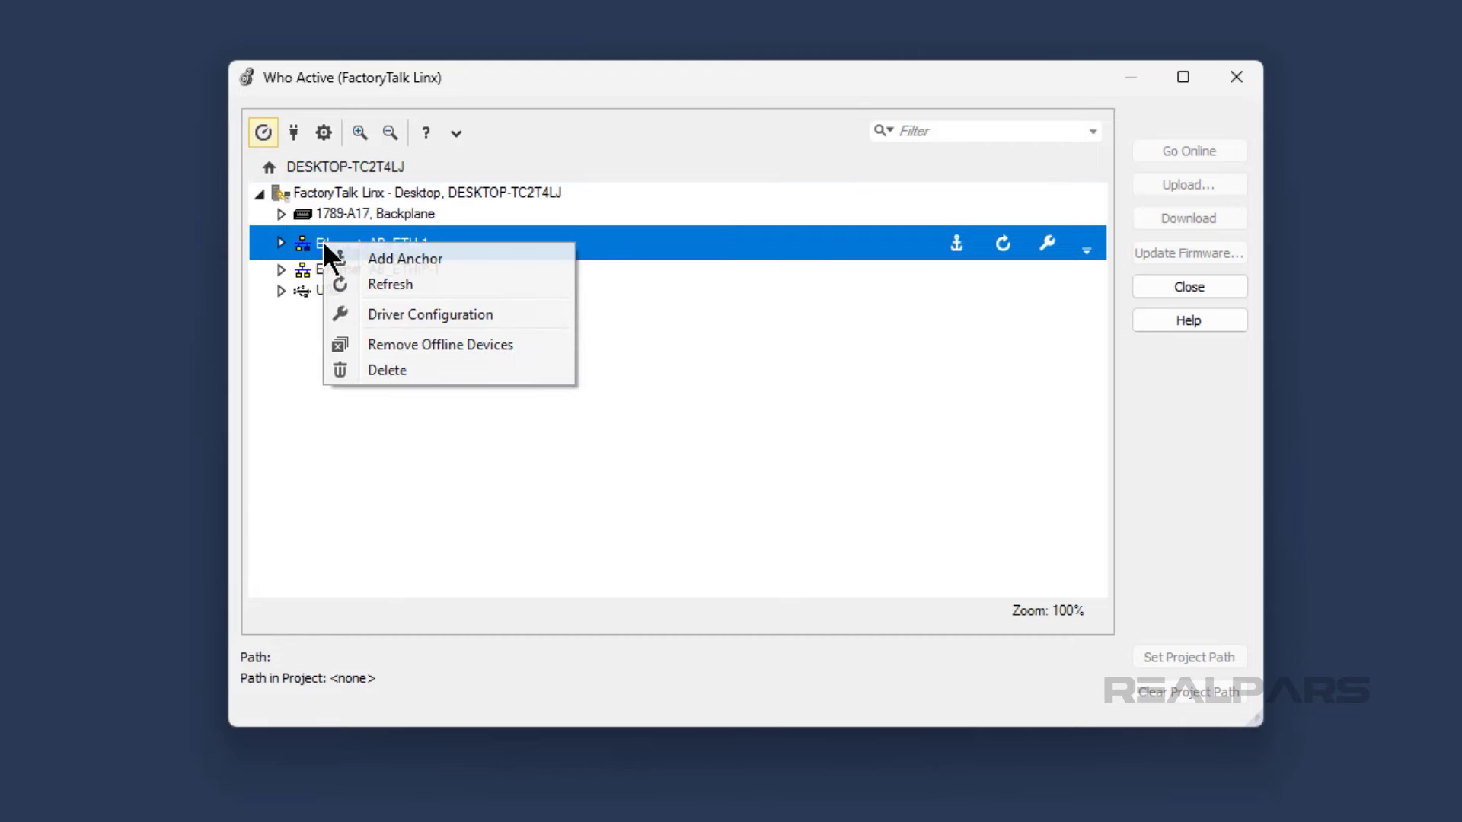
{"action": "left_click", "coordinate": [339, 314]}
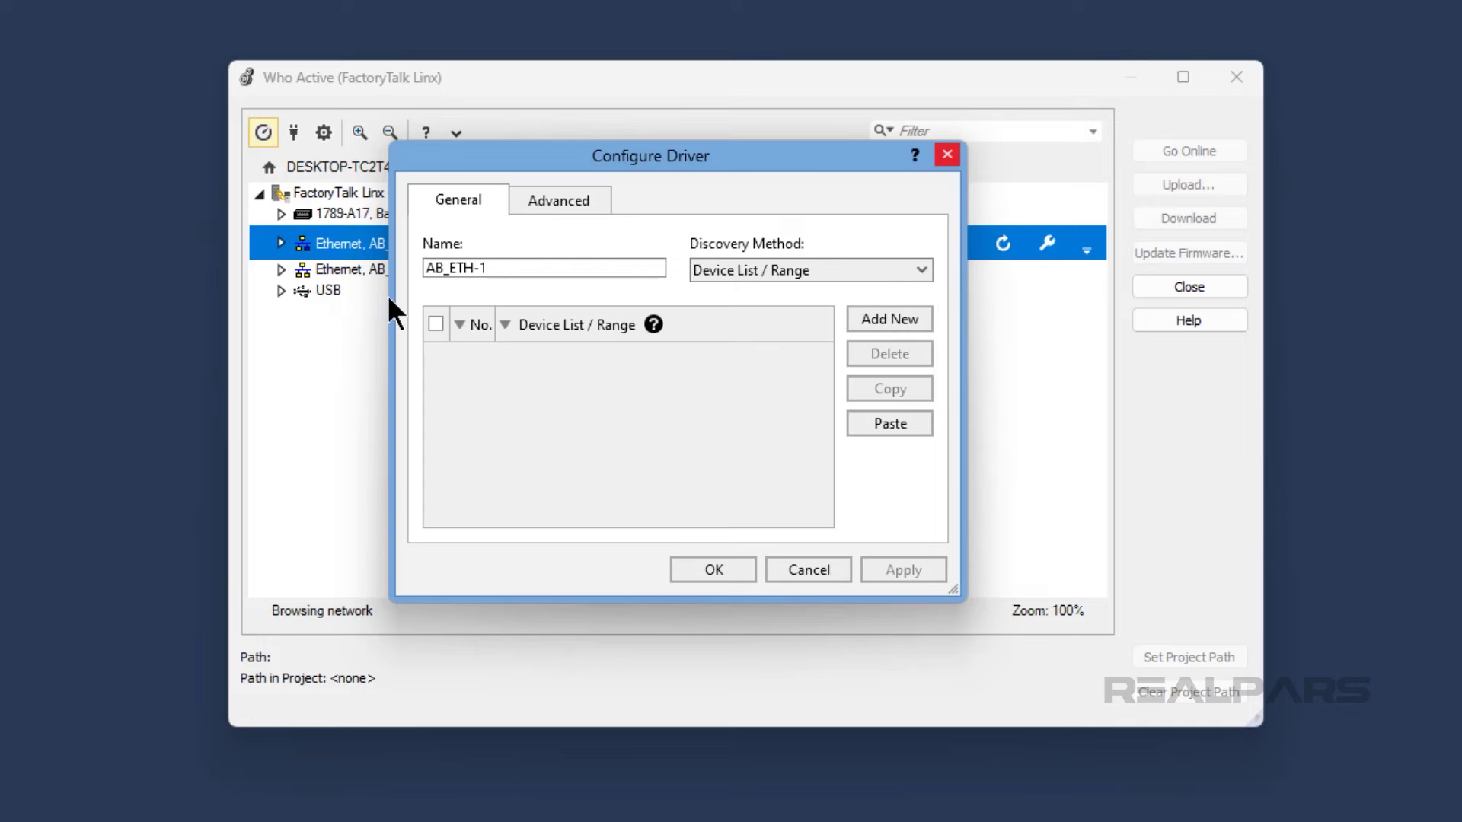
{"action": "left_click", "coordinate": [945, 156]}
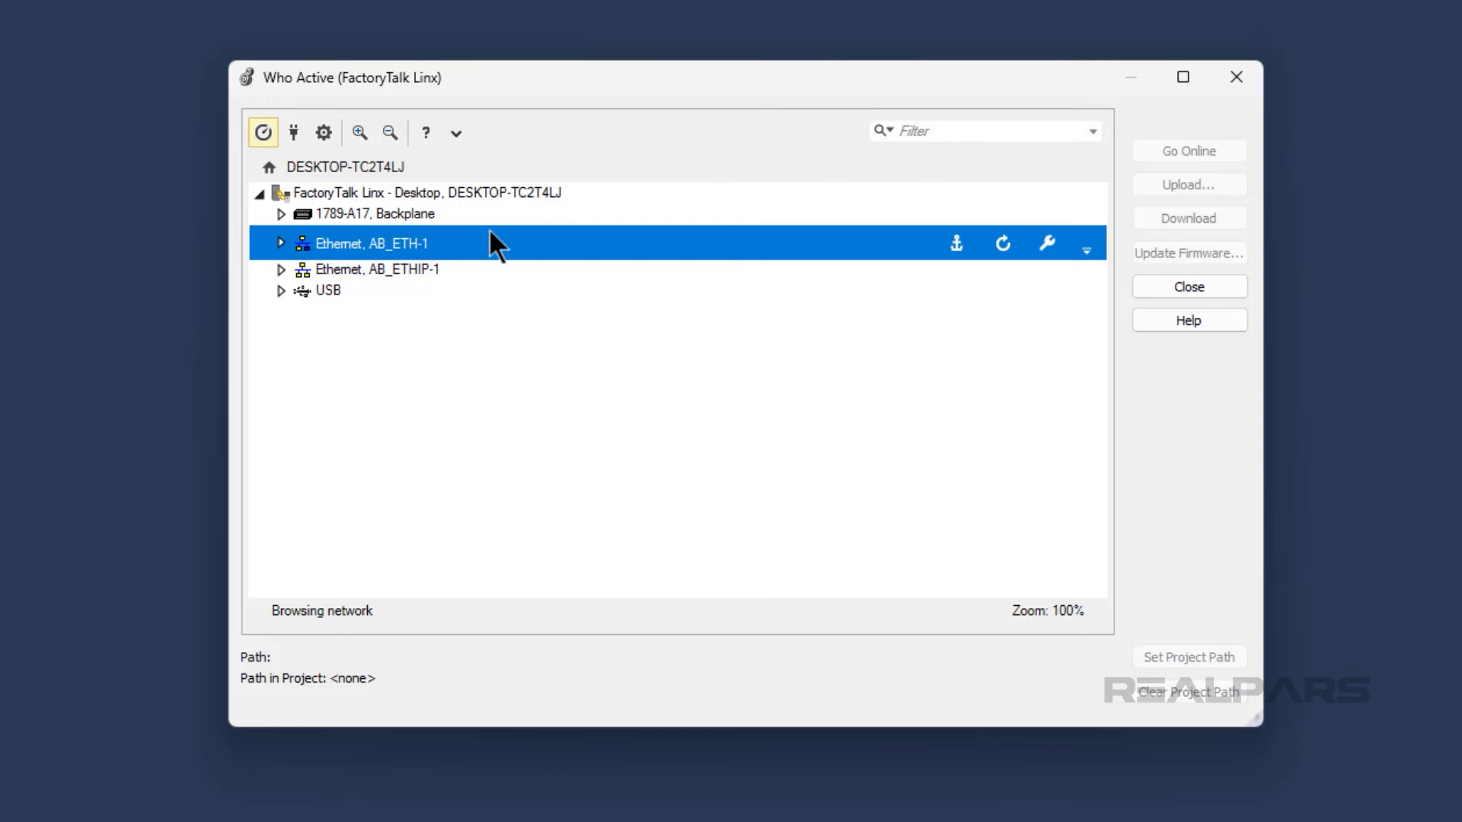
Expand AB_ETHIP-1 and select the 192.168.1.11 5069-L340ERM controller as the path
{"action": "left_click", "coordinate": [278, 265]}
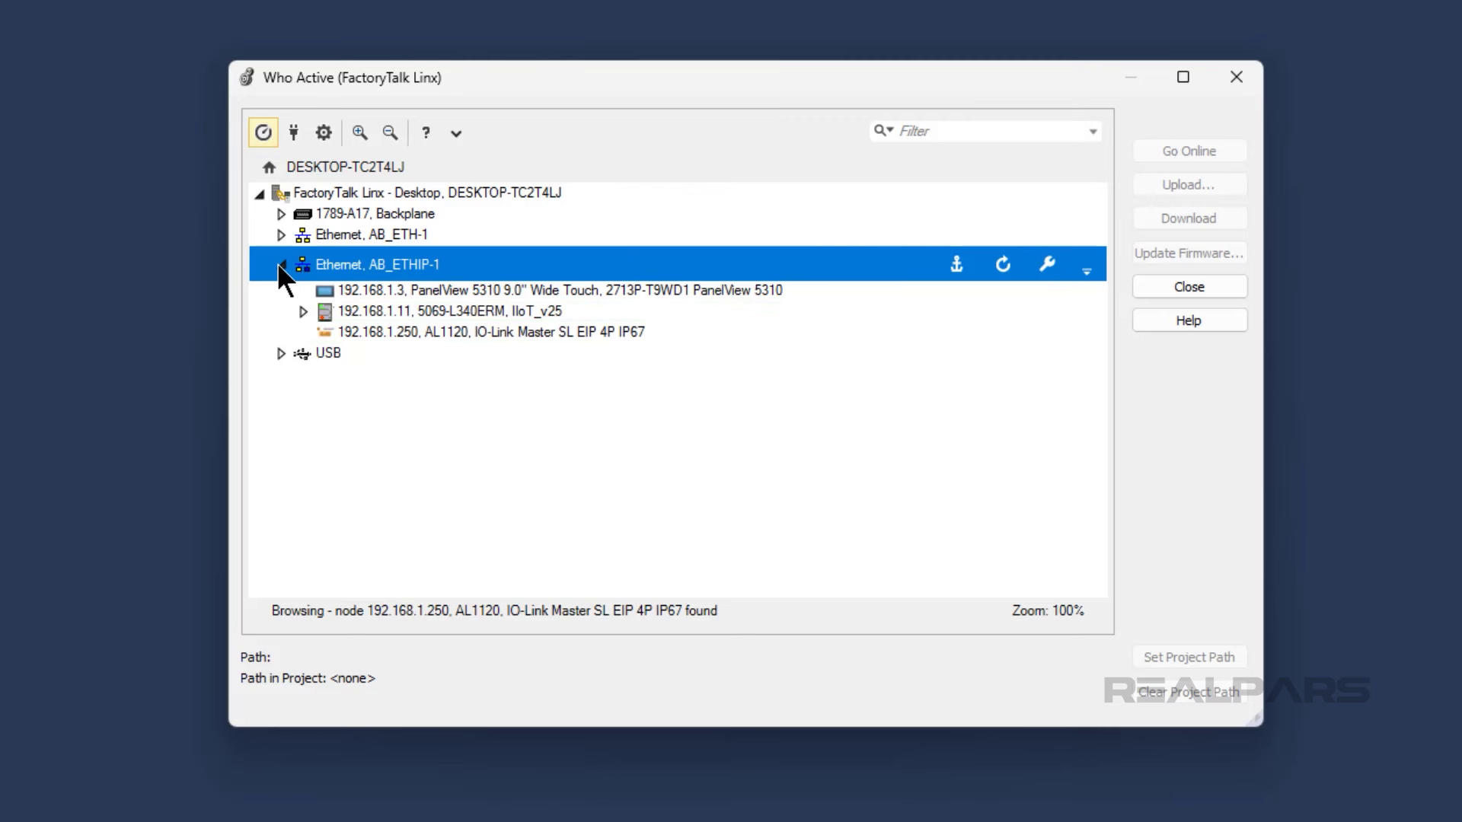
{"action": "left_click", "coordinate": [306, 307]}
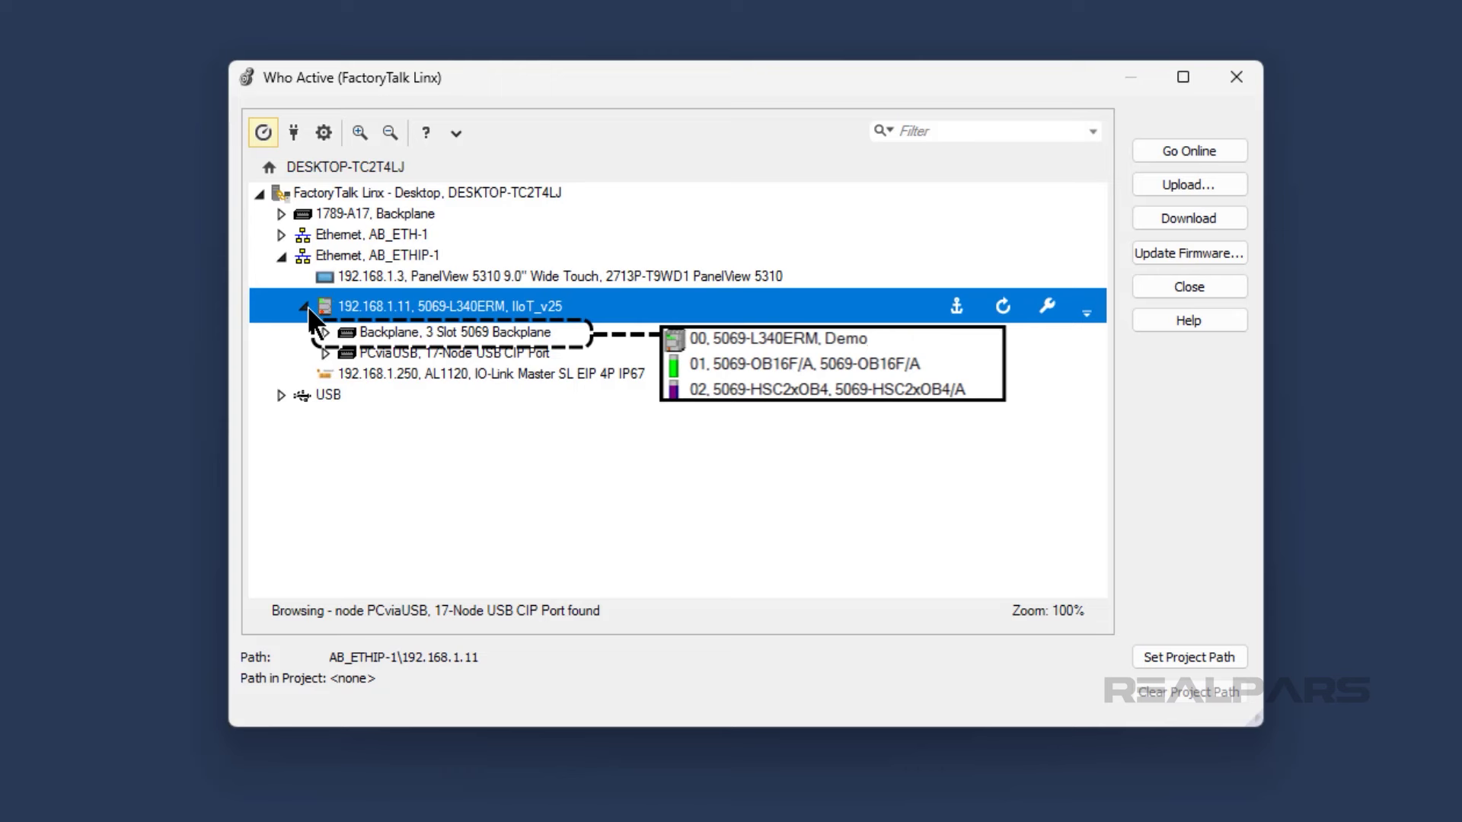
Download the Drivers project to 192.168.1.11, then return the controller to Remote Run
{"action": "right_click", "coordinate": [327, 306]}
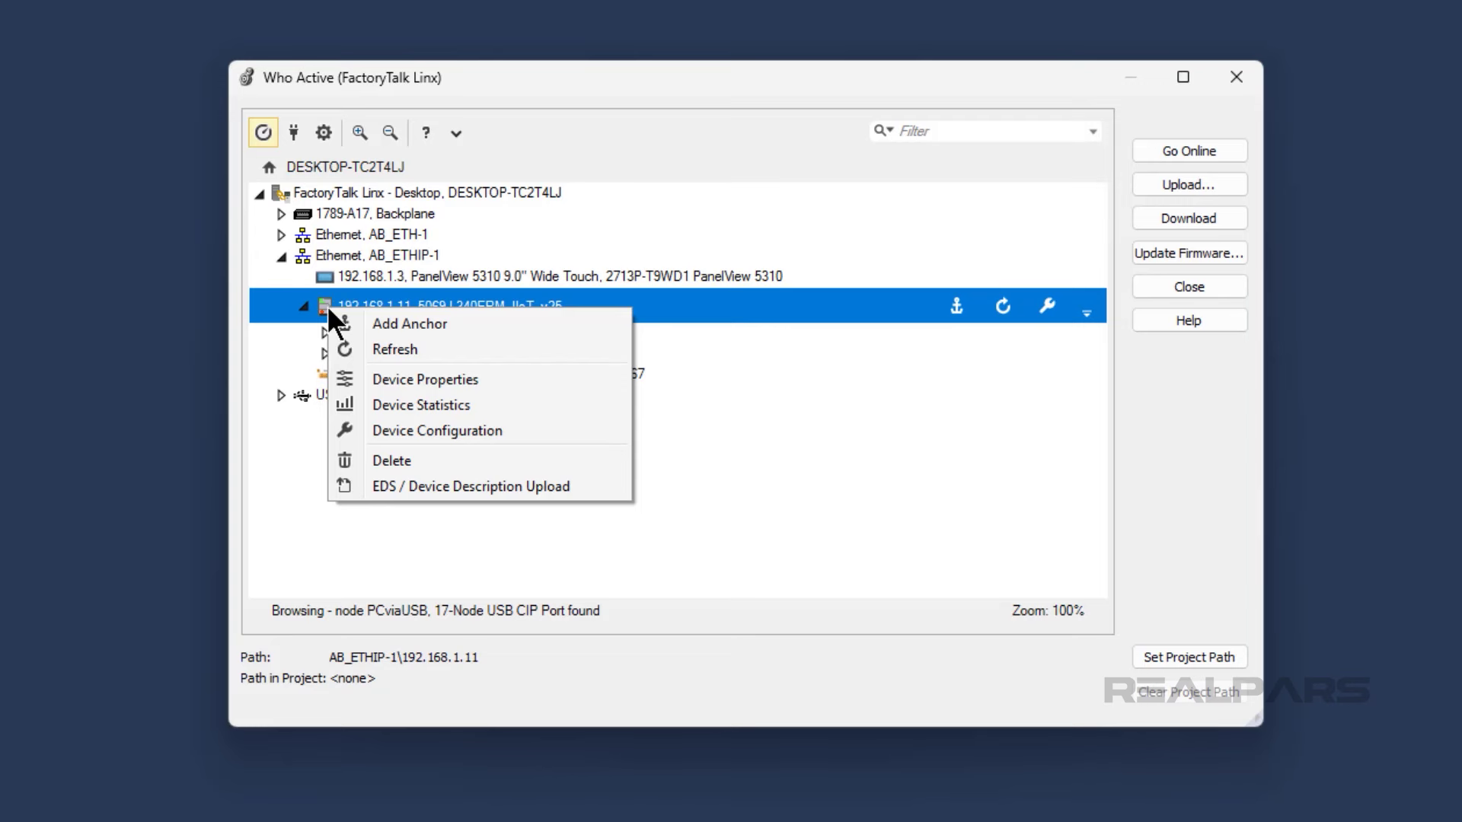
{"action": "left_click", "coordinate": [1140, 222]}
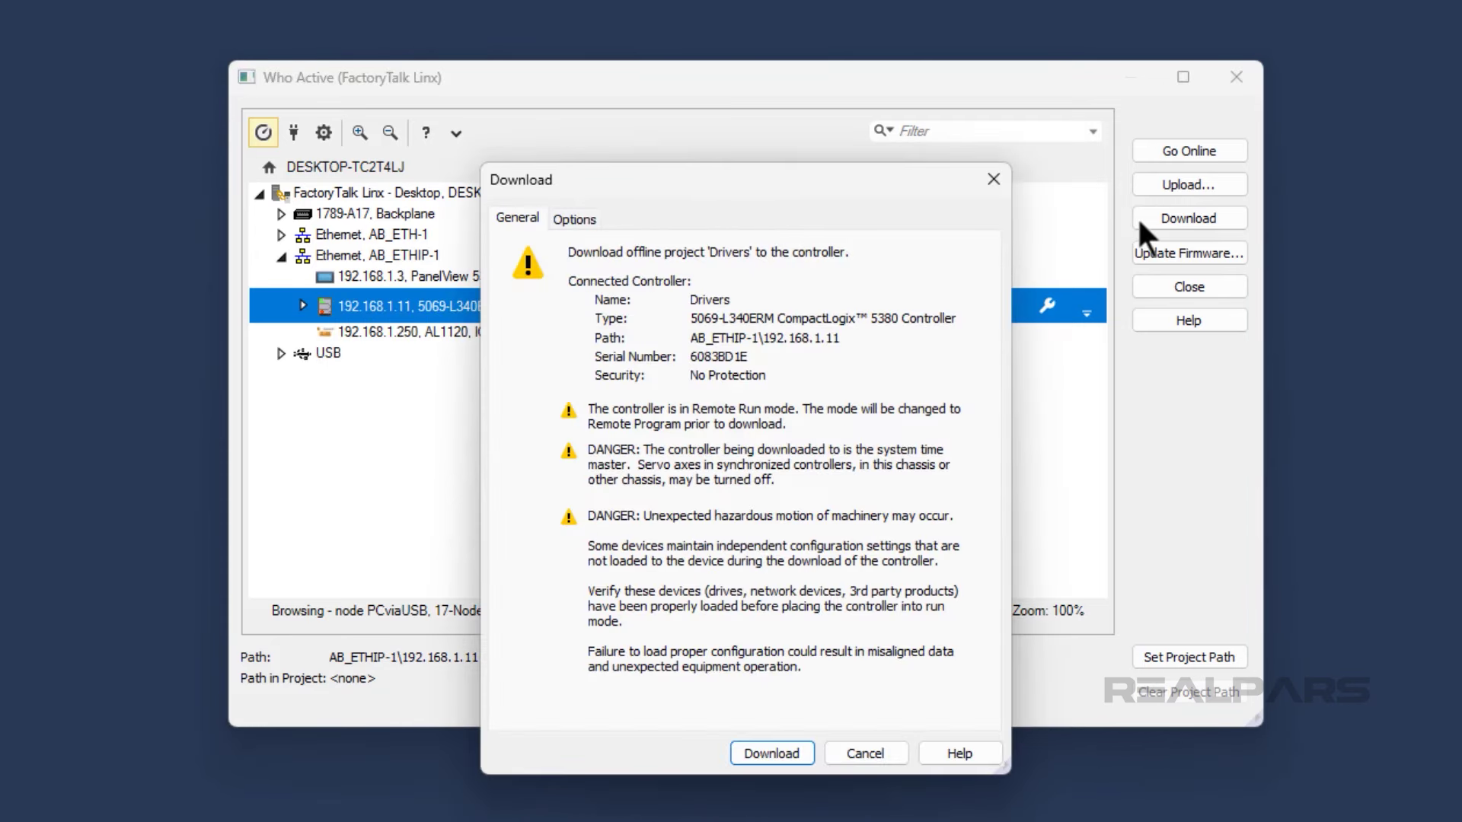
{"action": "left_click", "coordinate": [761, 745]}
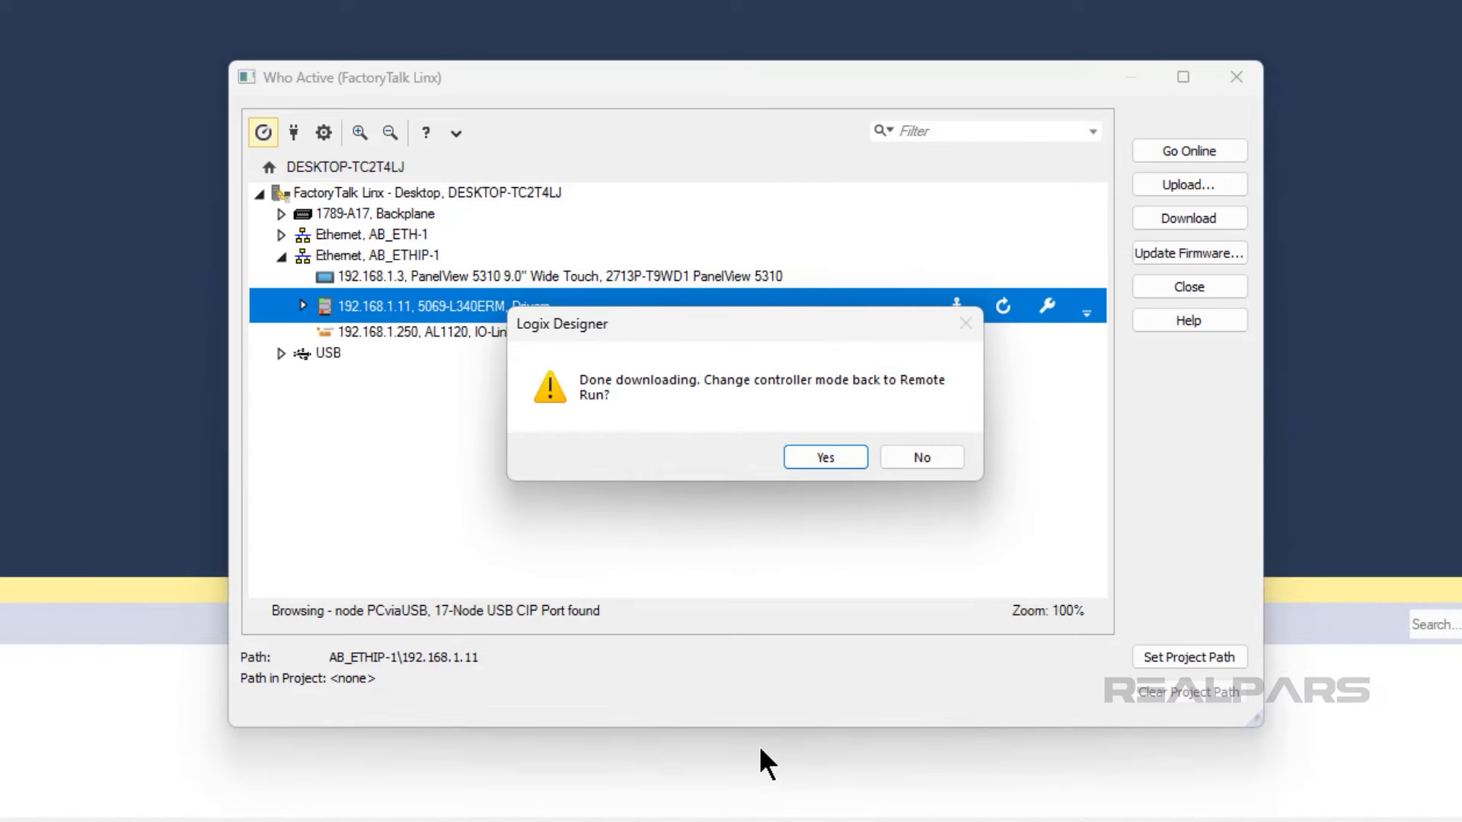
{"action": "left_click", "coordinate": [830, 458]}
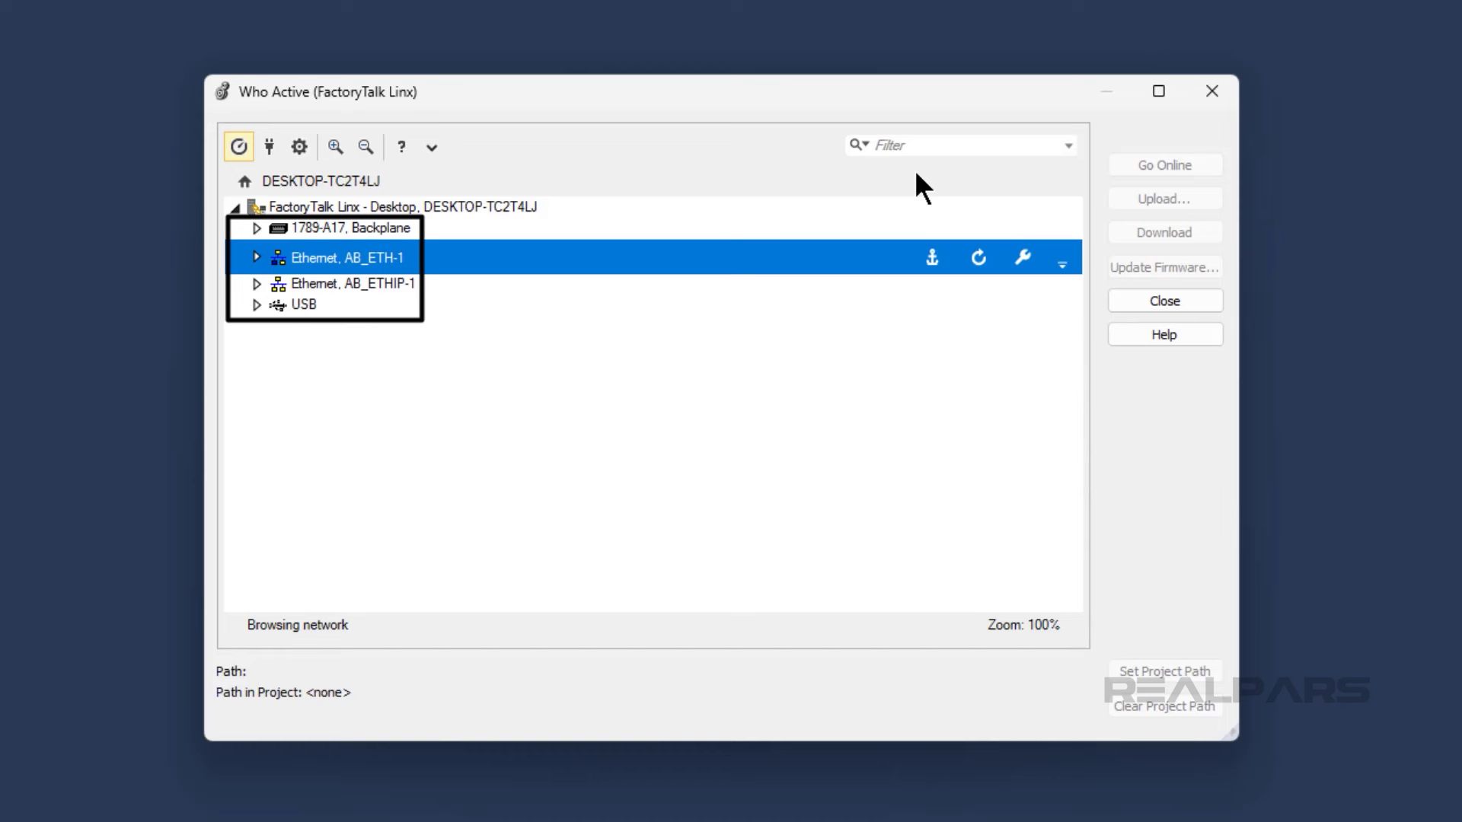
Download the Drivers project to the 192.168.1.11 controller under AB_ETHIP-1
{"action": "left_click", "coordinate": [255, 282]}
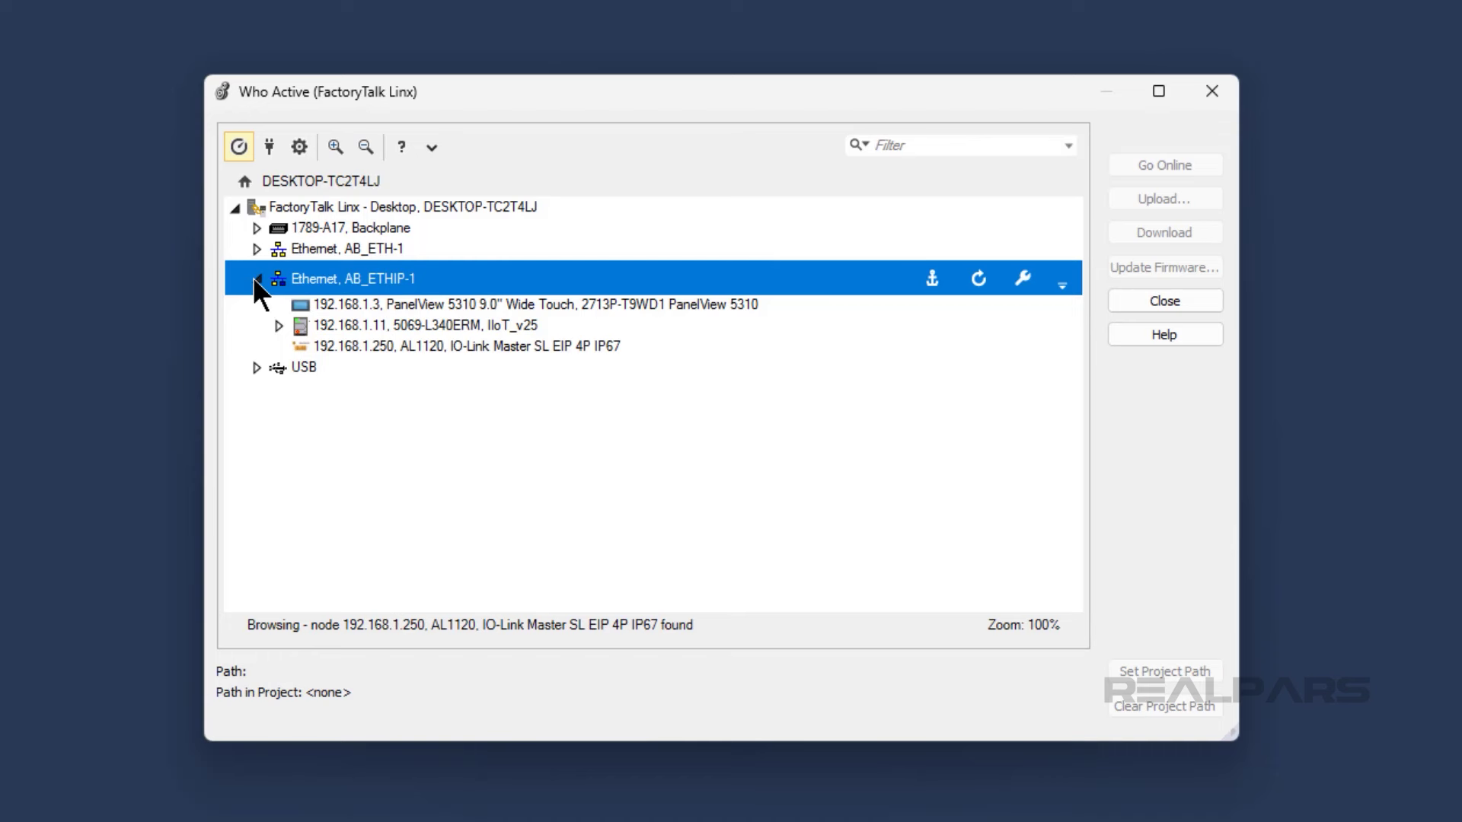
{"action": "right_click", "coordinate": [303, 319]}
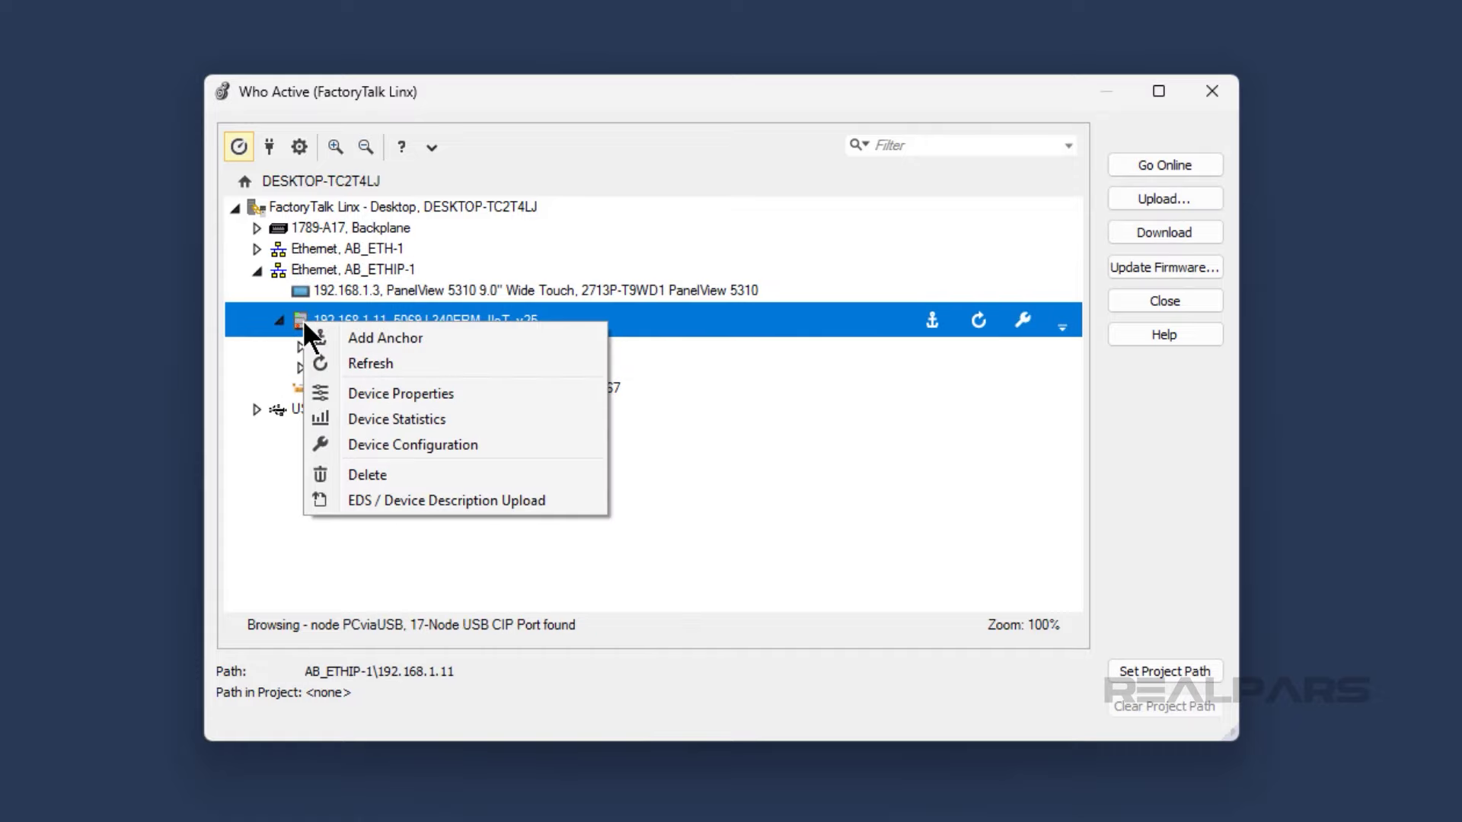
{"action": "left_click", "coordinate": [1112, 231]}
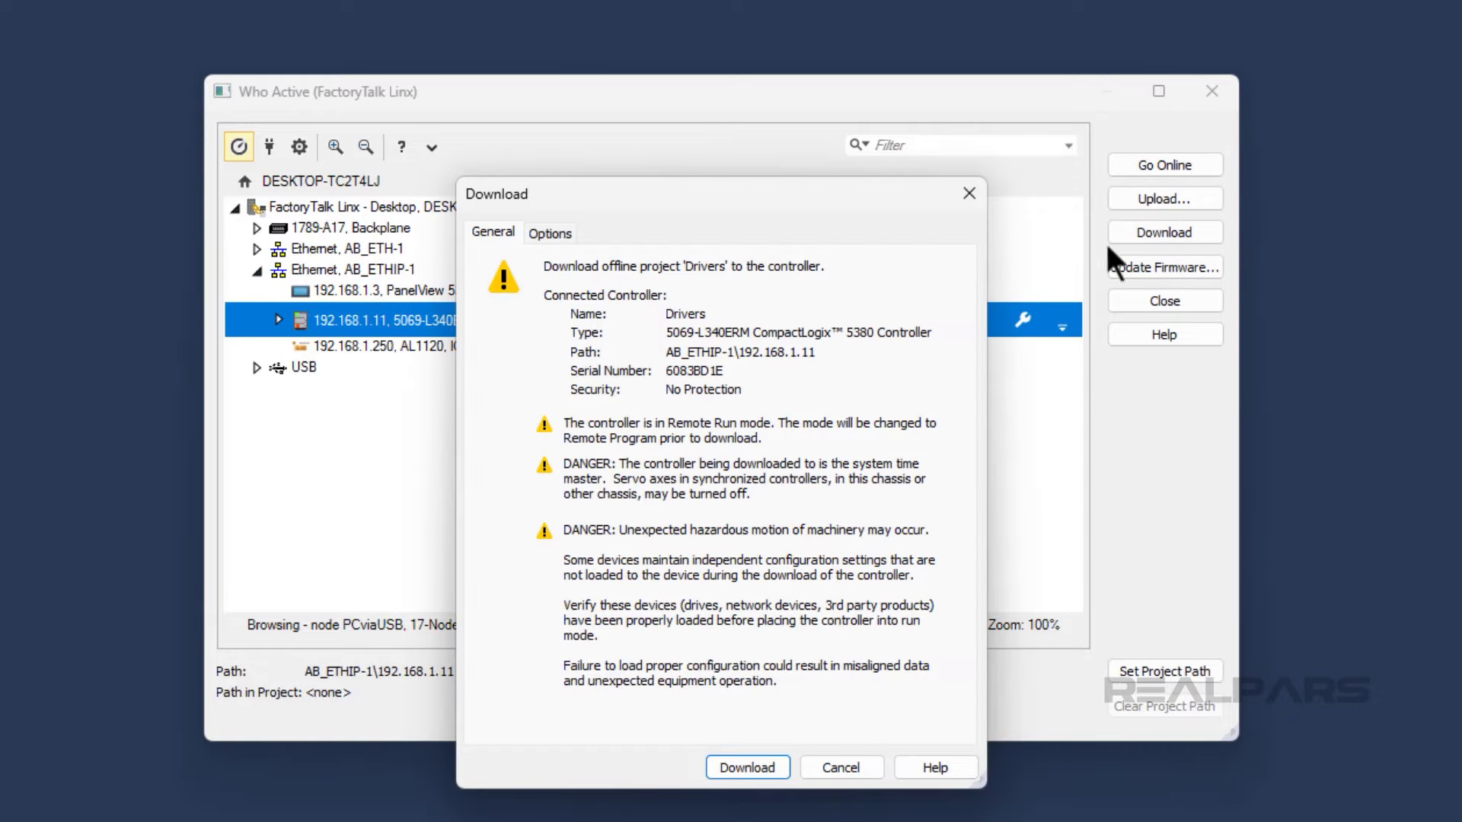
{"action": "left_click", "coordinate": [736, 768]}
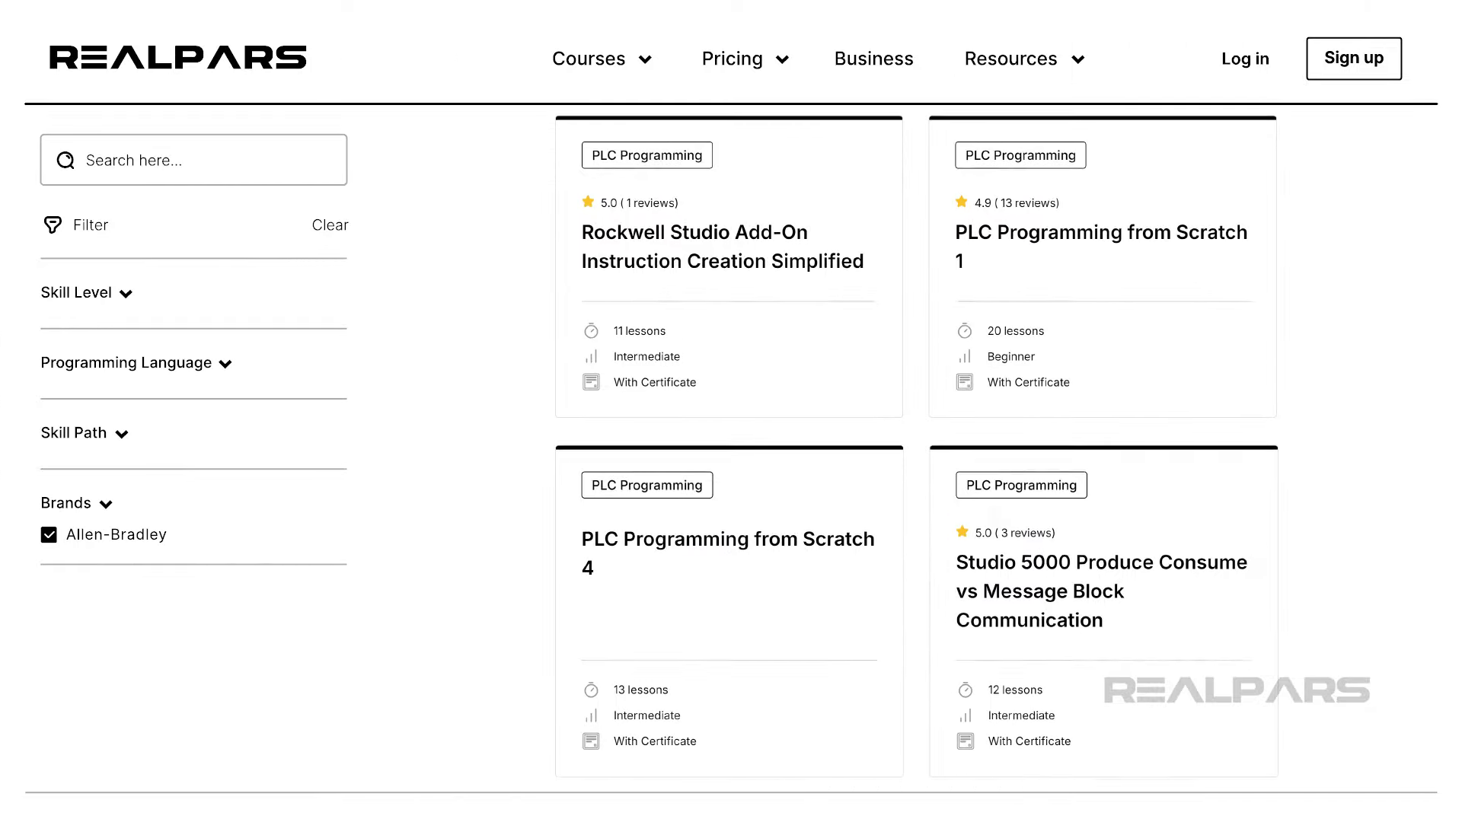
Scroll the Allen-Bradley course list down to the Coming soon Learn Logix 04 and 05 cards
{"action": "scroll", "coordinate": [916, 448], "scroll_direction": "down", "scroll_amount": 1}
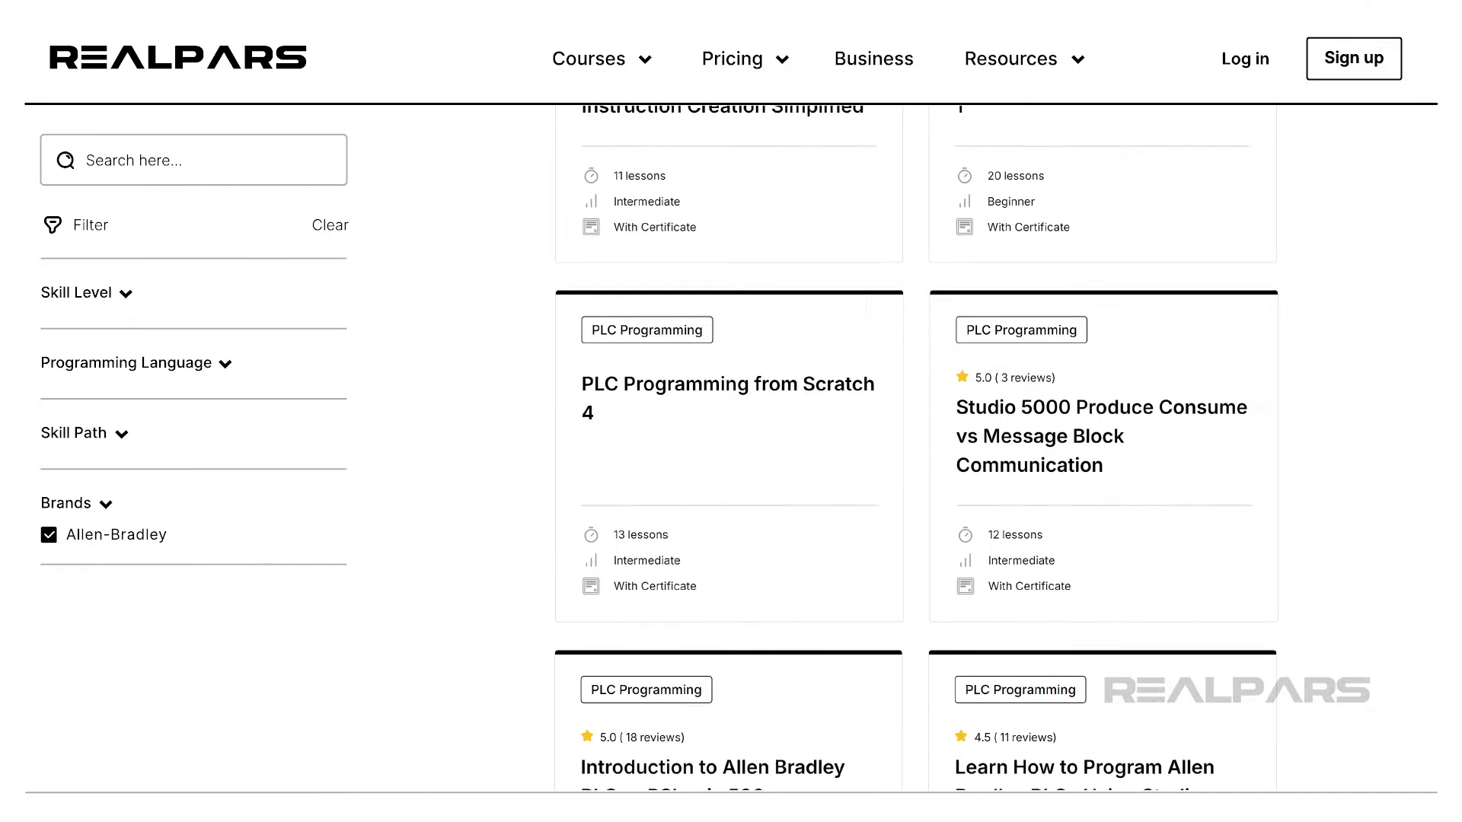
{"action": "scroll", "coordinate": [916, 448], "scroll_direction": "down", "scroll_amount": 4}
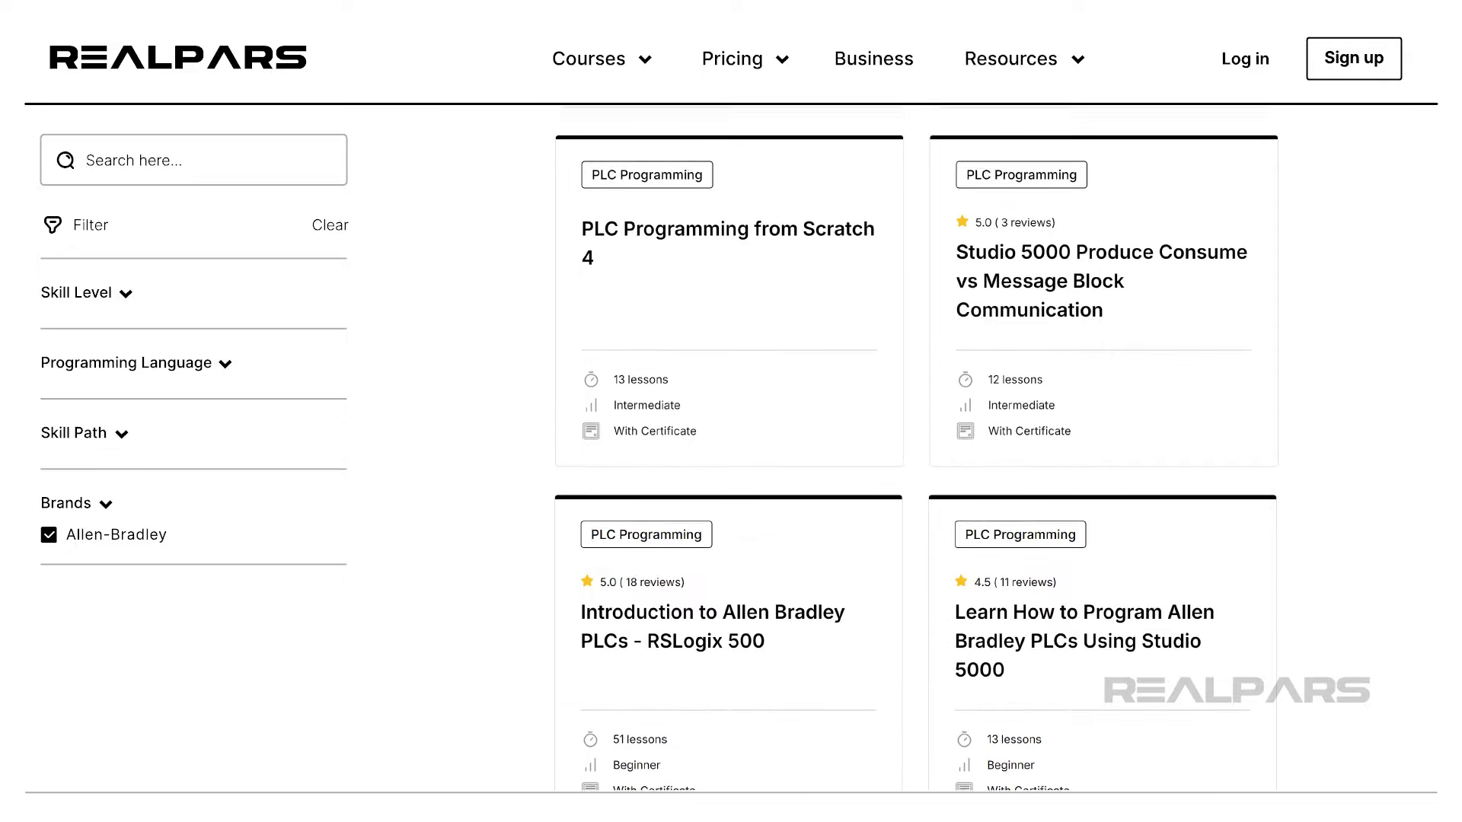
{"action": "scroll", "coordinate": [916, 449], "scroll_direction": "down", "scroll_amount": 4}
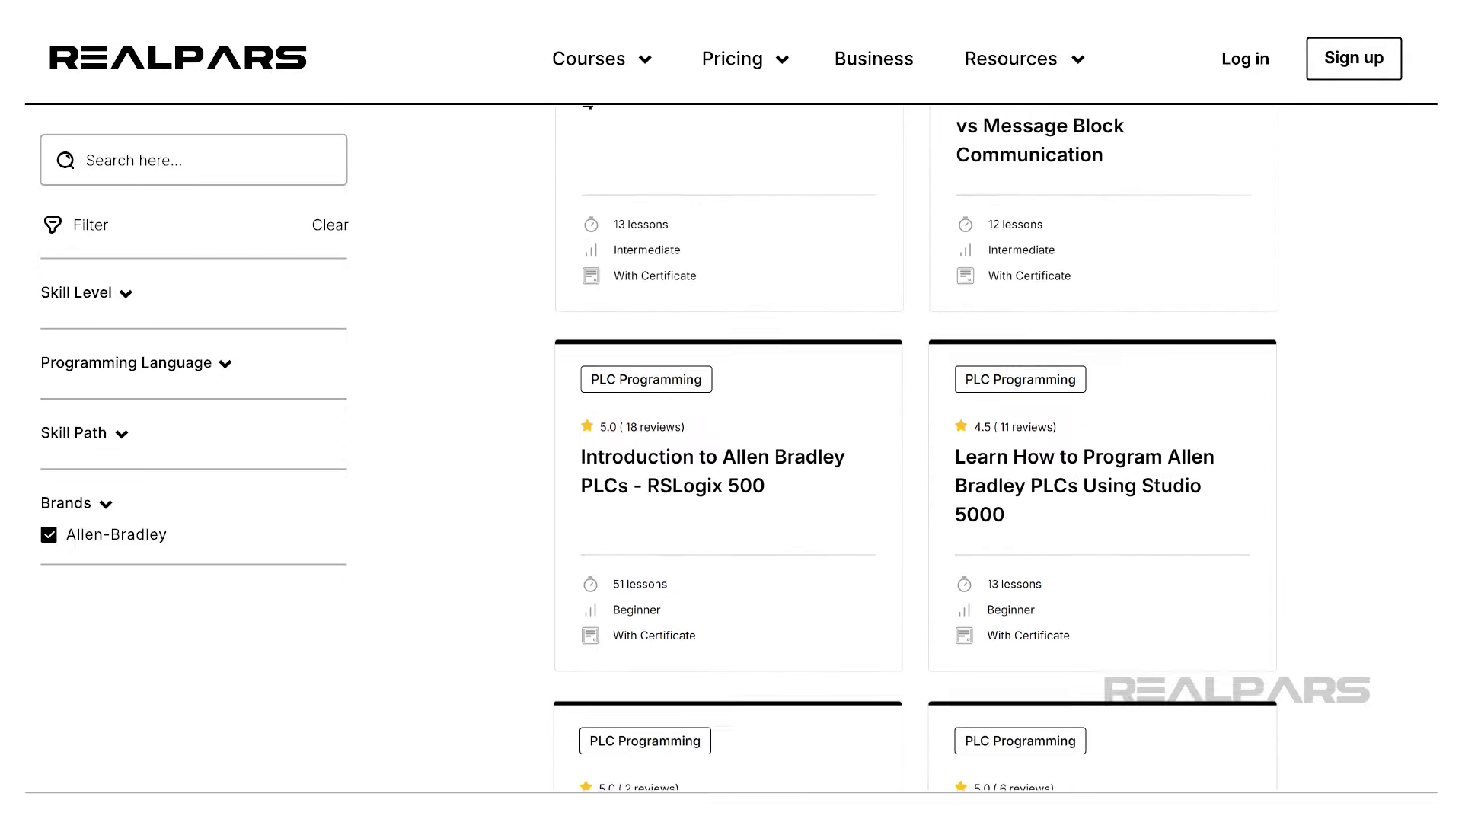
{"action": "scroll", "coordinate": [916, 449], "scroll_direction": "down", "scroll_amount": 4}
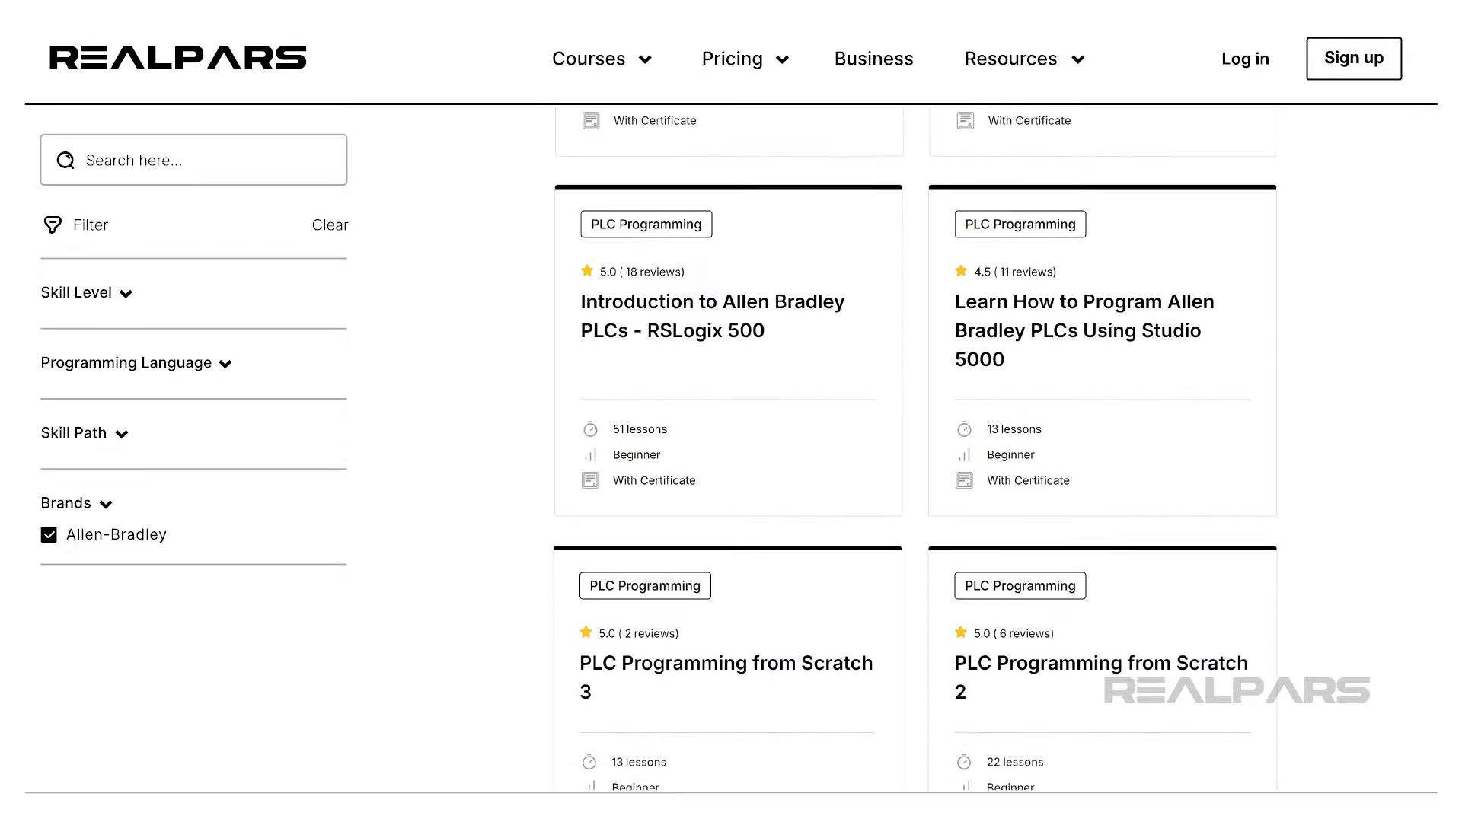
{"action": "scroll", "coordinate": [916, 449], "scroll_direction": "down", "scroll_amount": 4}
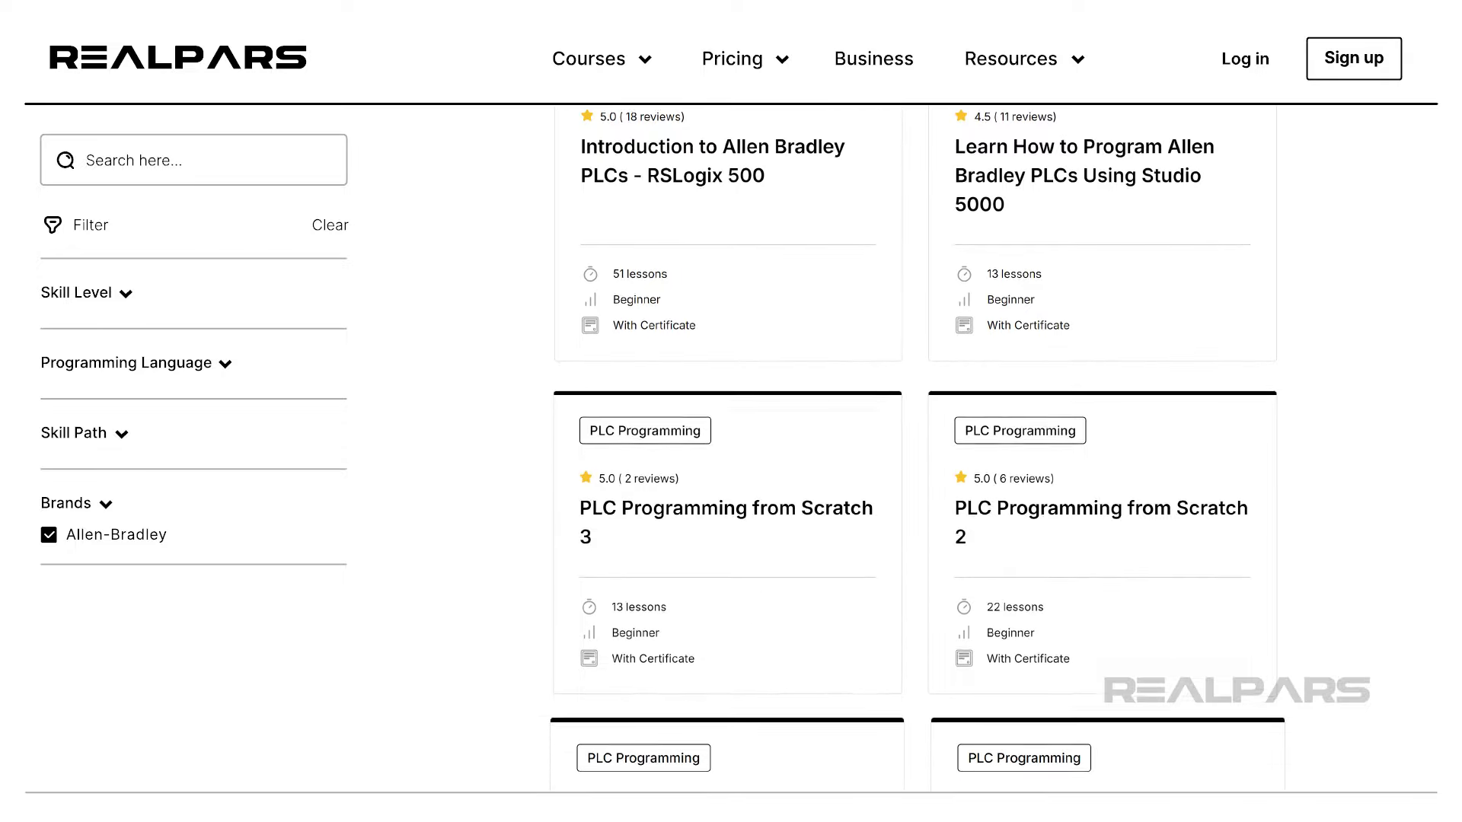
{"action": "scroll", "coordinate": [916, 448], "scroll_direction": "down", "scroll_amount": 4}
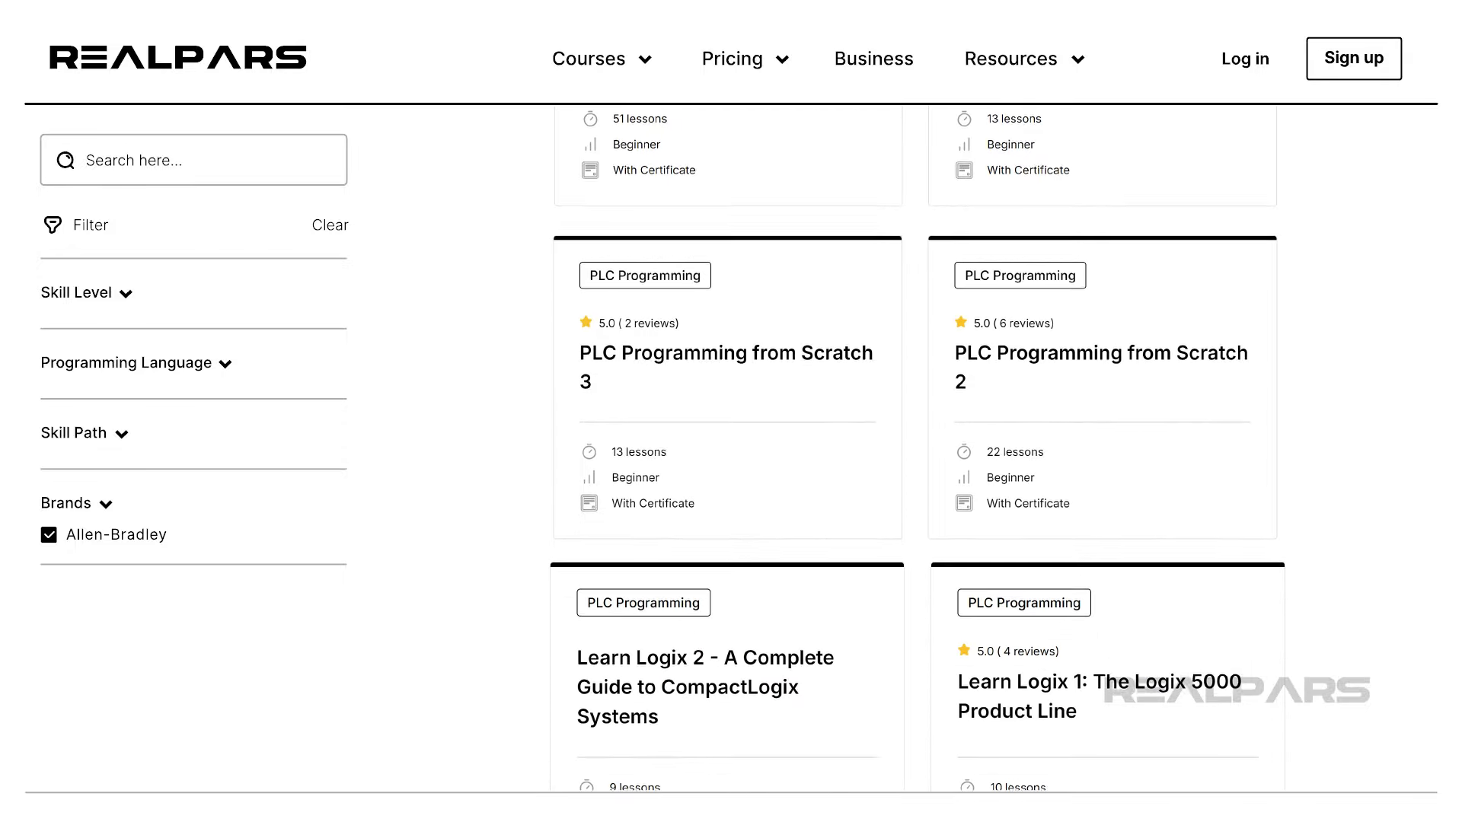
{"action": "scroll", "coordinate": [916, 449], "scroll_direction": "down", "scroll_amount": 4}
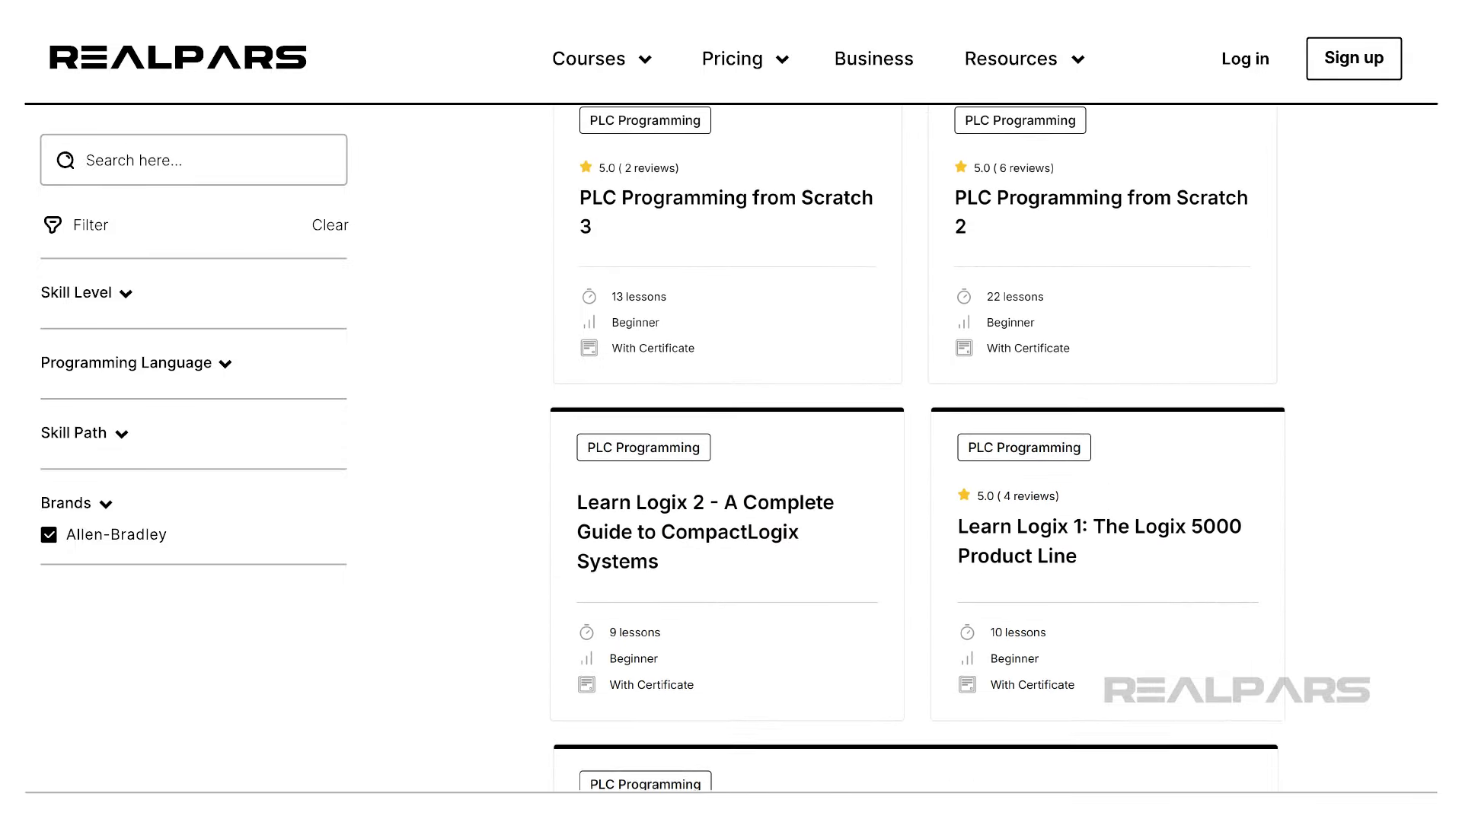
{"action": "scroll", "coordinate": [916, 448], "scroll_direction": "down", "scroll_amount": 4}
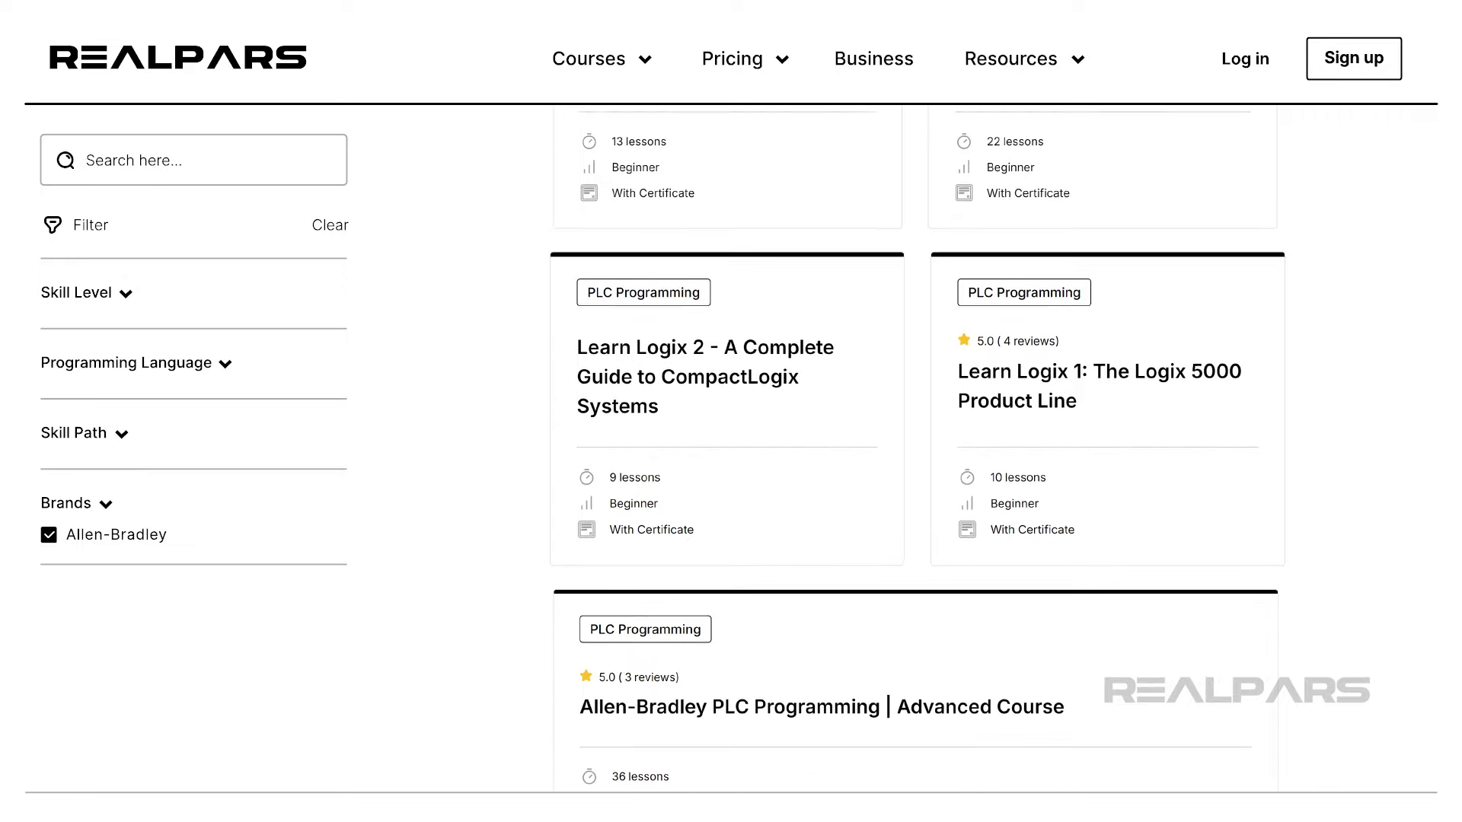
{"action": "scroll", "coordinate": [915, 448], "scroll_direction": "down", "scroll_amount": 2}
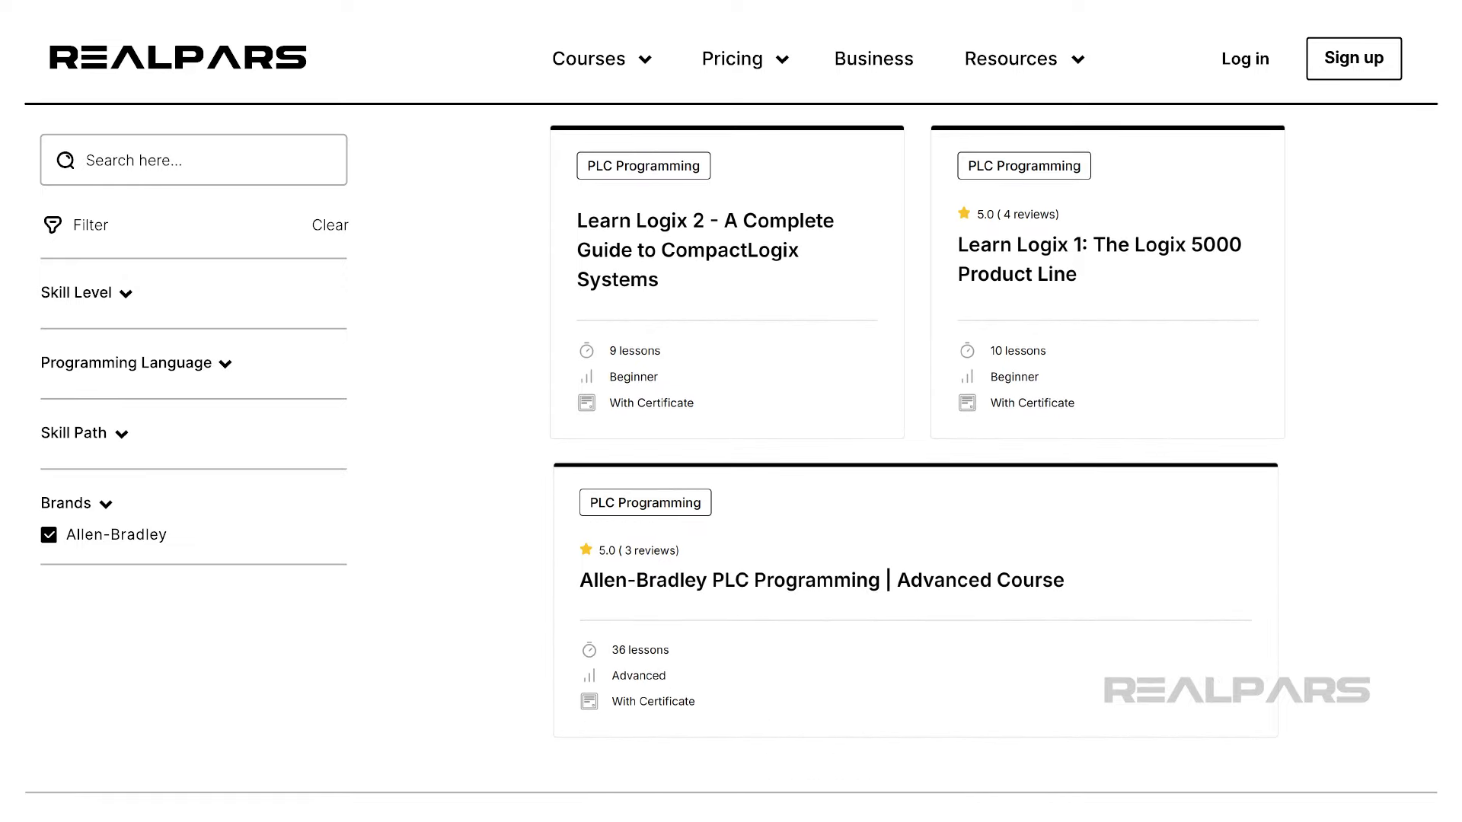